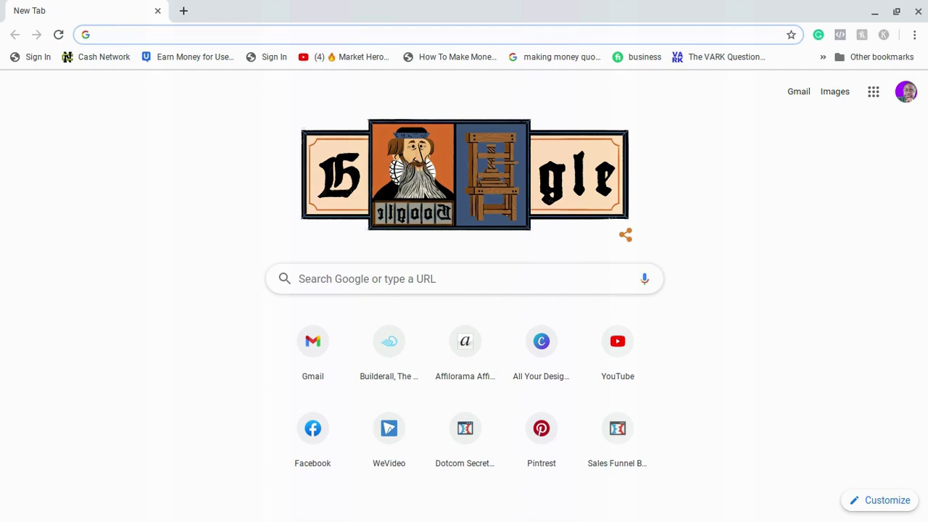
Go to clickbank.com from the address bar.
type("clickbank")
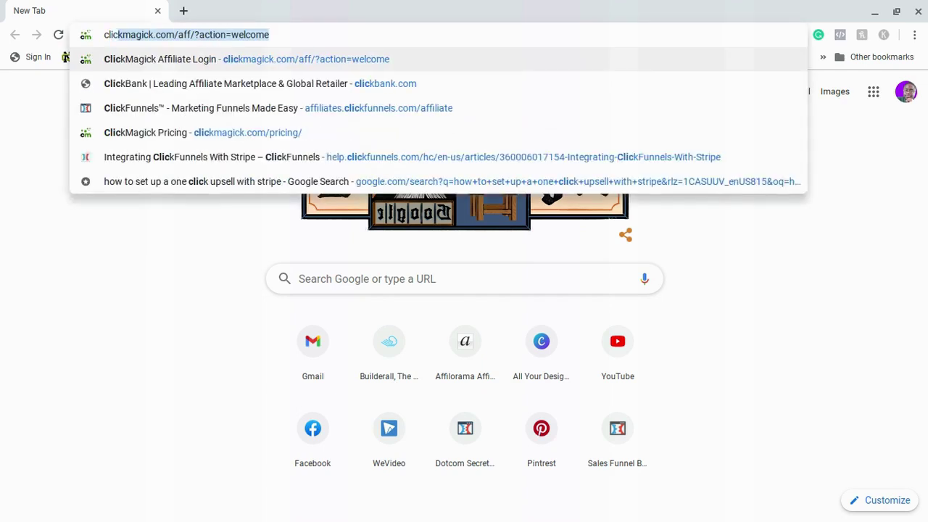
type(".com/sell/")
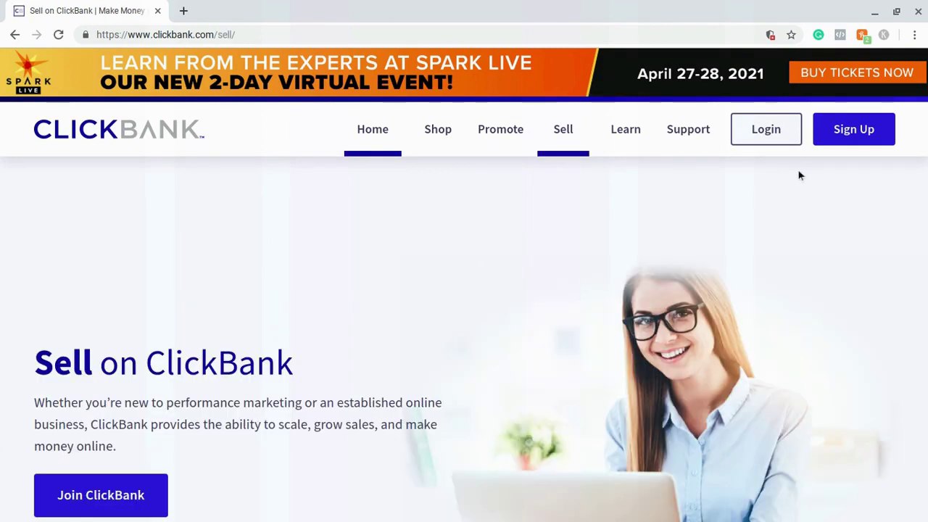
Sign in to ClickBank and open the Marketplace's E-Business & E-Marketing category.
left_click(853, 151)
left_click(782, 130)
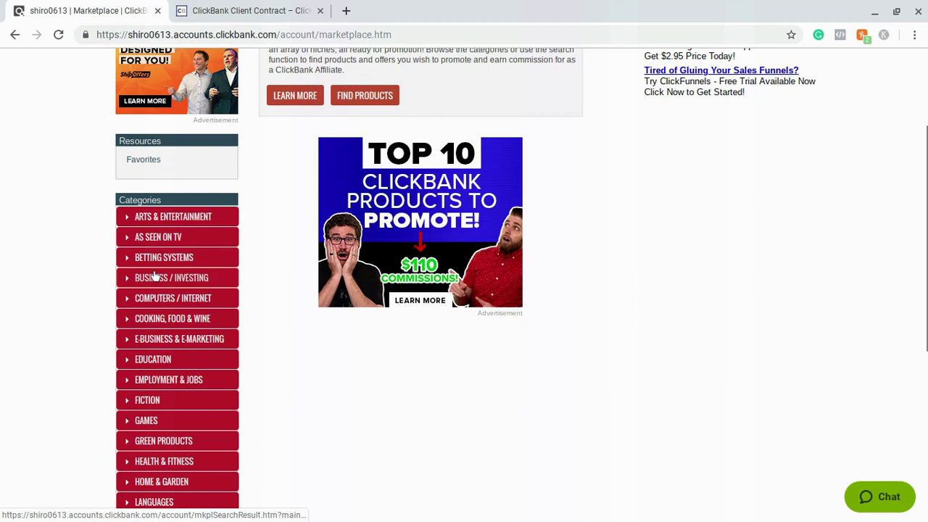
left_click(152, 347)
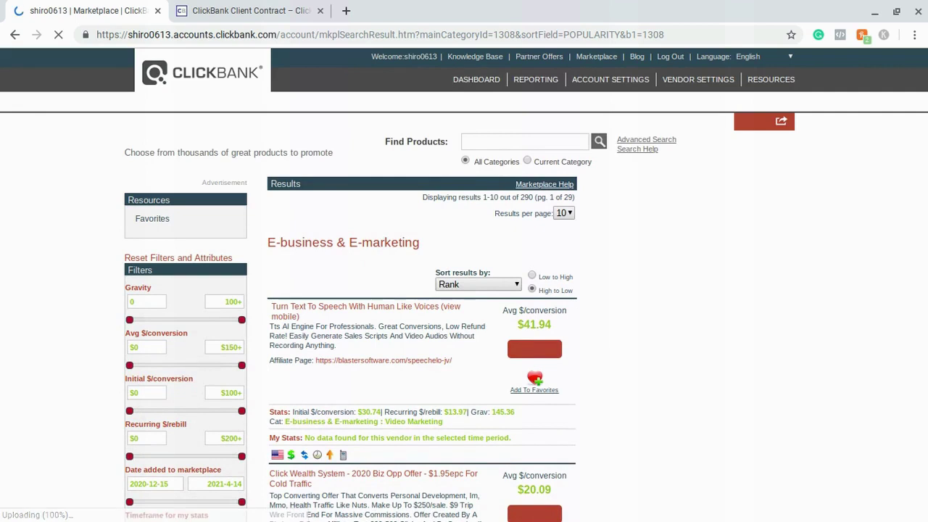
Sort the E-Business & E-Marketing products by Gravity and scroll through the top offers.
left_click(478, 285)
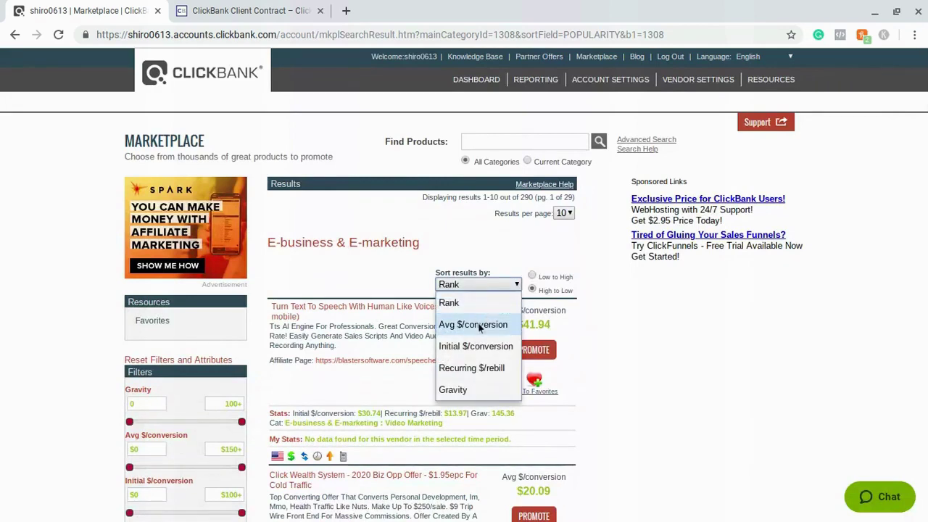
left_click(453, 390)
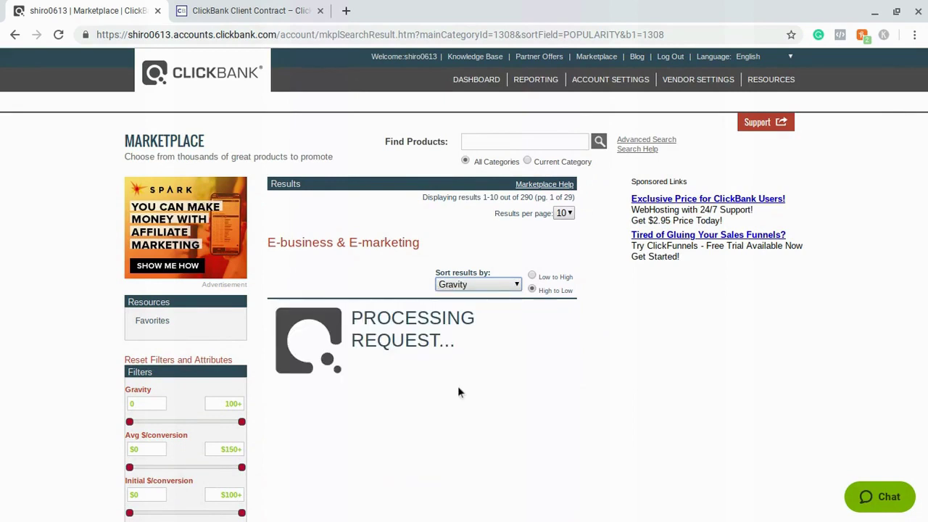
scroll(389, 323, "down", 1)
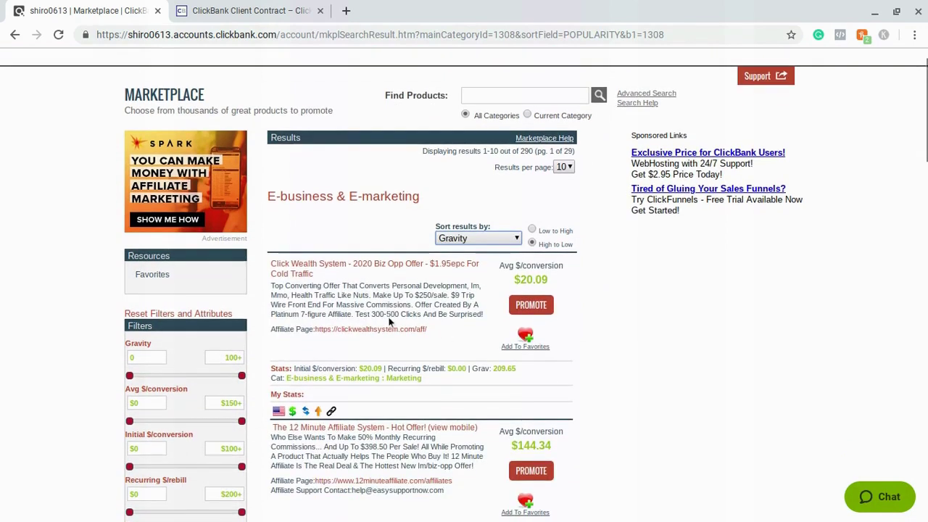
scroll(389, 323, "down", 3)
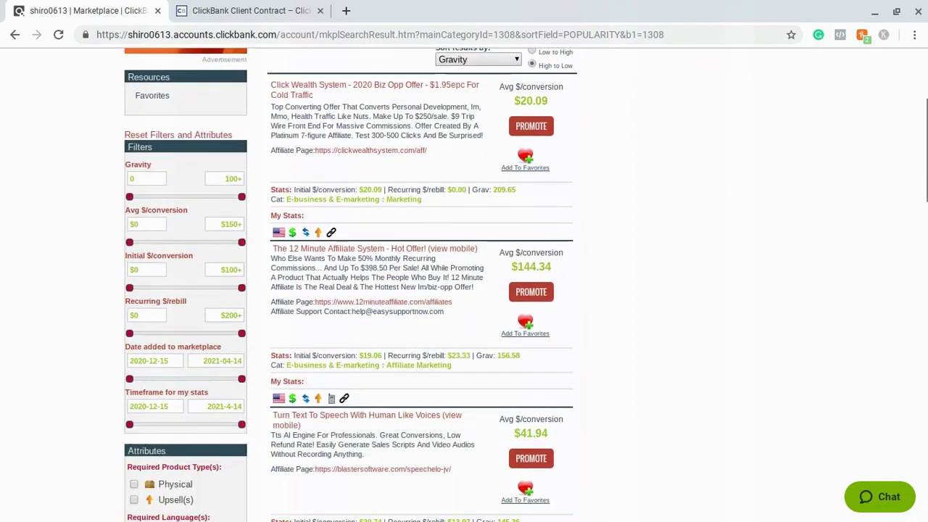
scroll(389, 323, "down", 3)
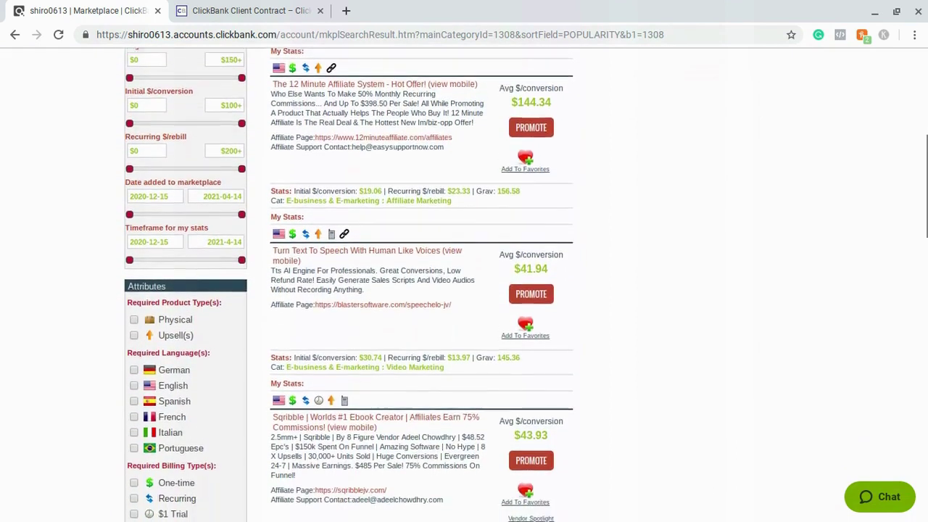
scroll(389, 323, "down", 3)
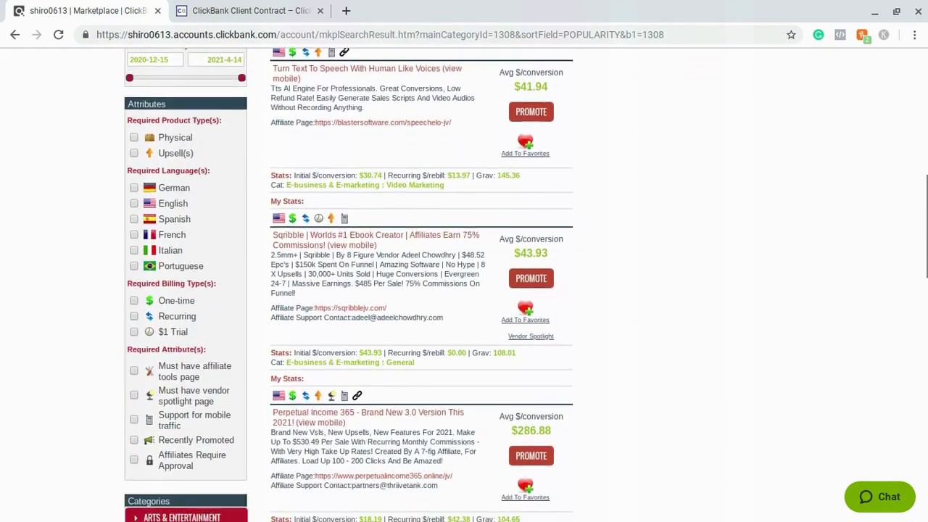
scroll(383, 403, "down", 1)
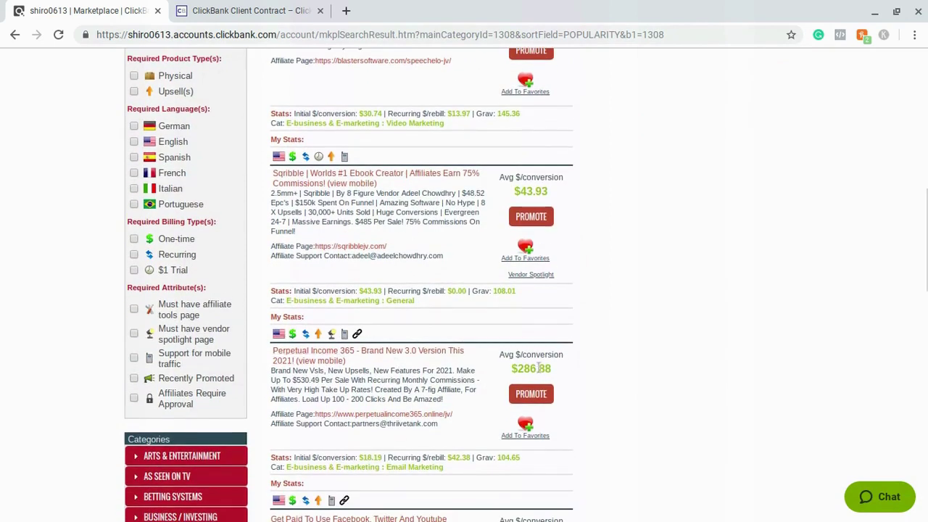
scroll(534, 374, "up", 2)
scroll(525, 285, "up", 2)
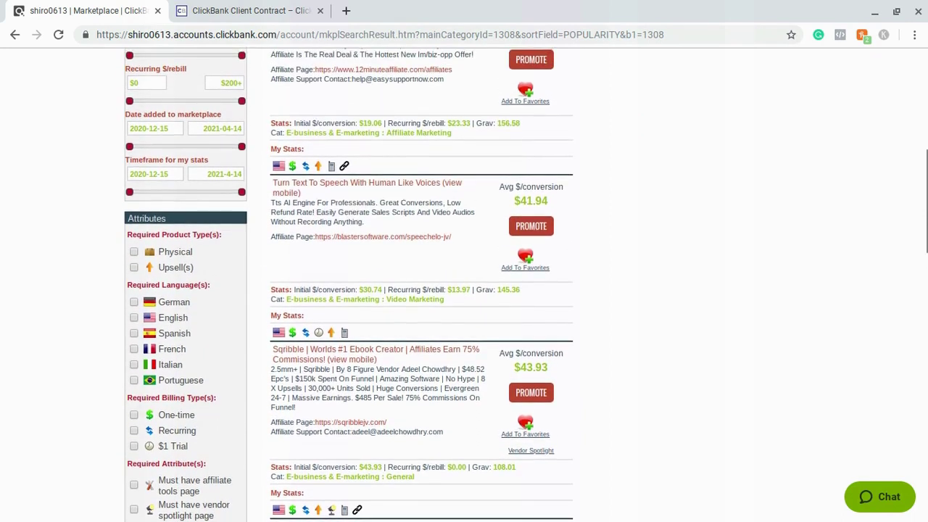
scroll(363, 198, "up", 3)
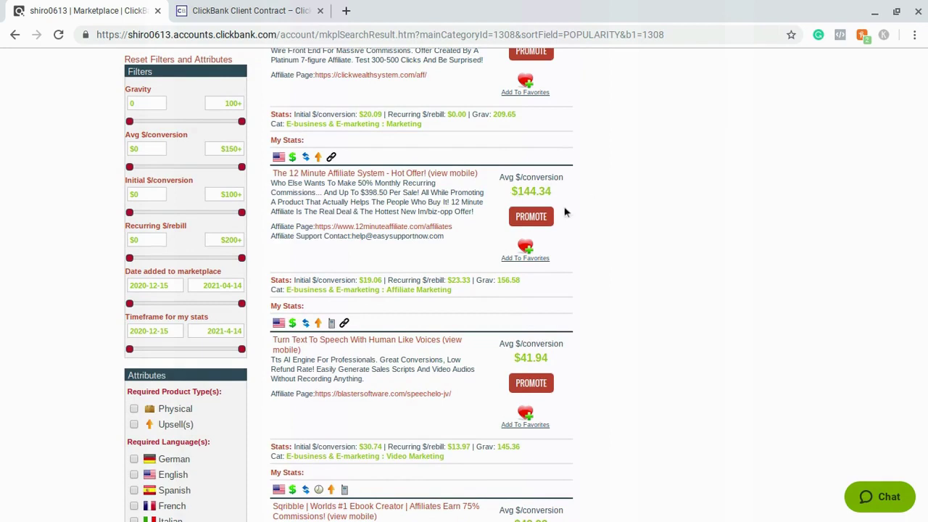
scroll(454, 222, "down", 3)
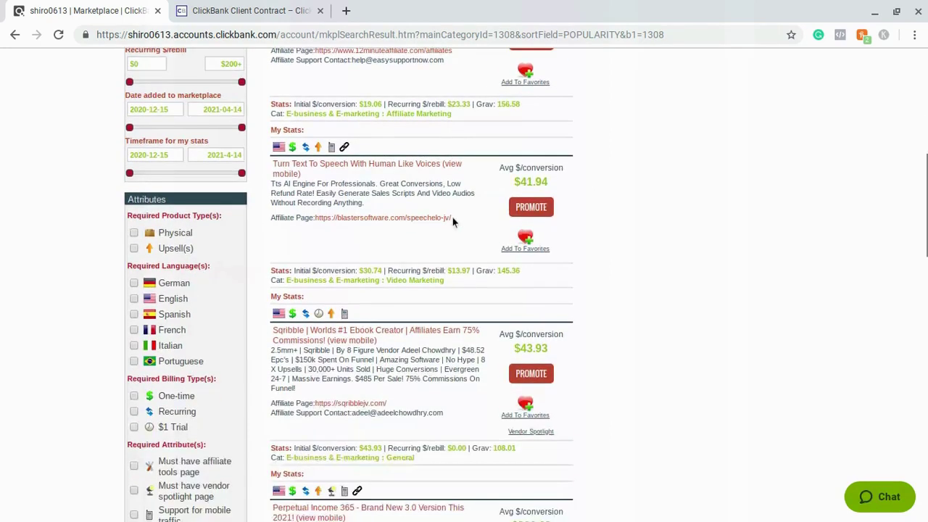
scroll(453, 222, "down", 2)
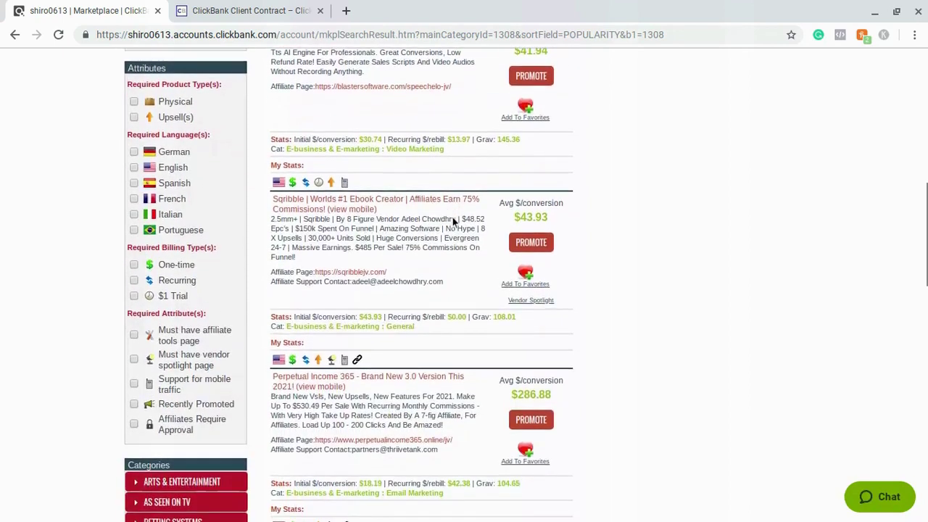
scroll(453, 222, "down", 2)
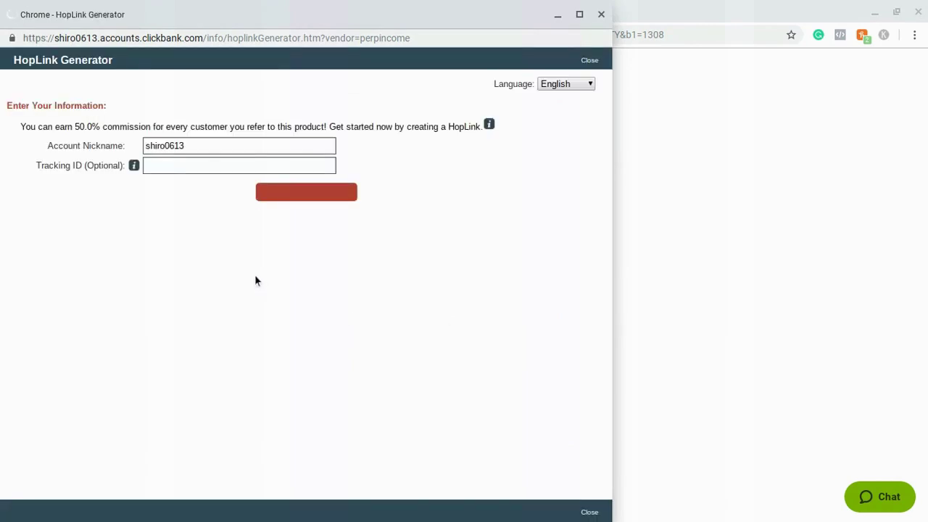
Generate and copy the Perpetual Income 365 HopLink, then close the generator window.
left_click(288, 192)
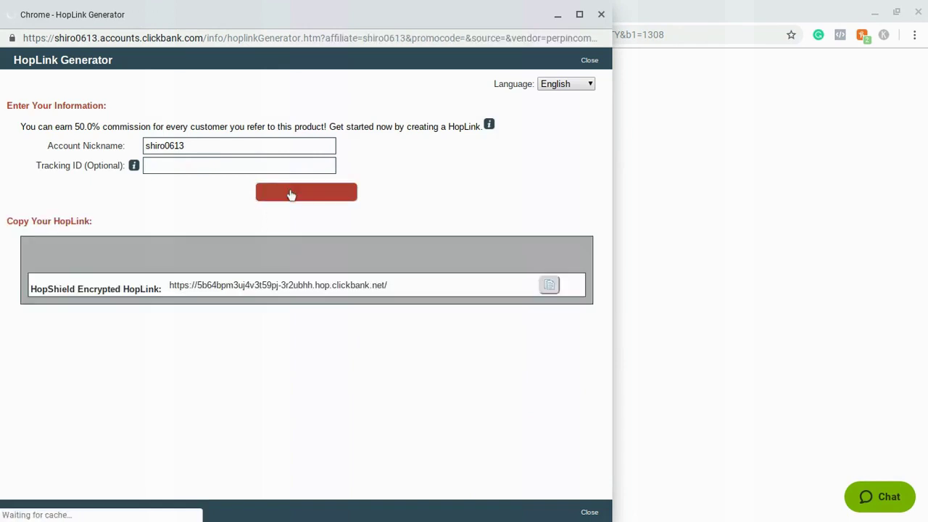
left_click(551, 292)
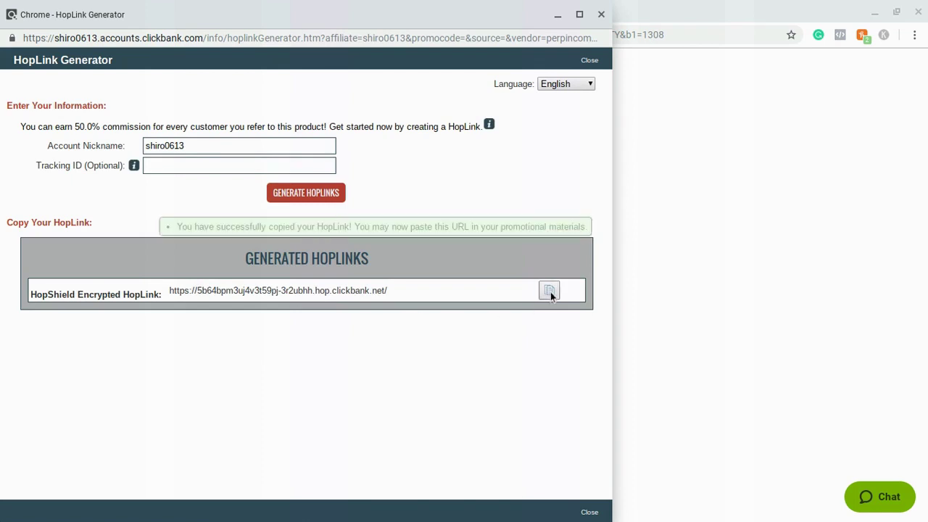
left_click(601, 14)
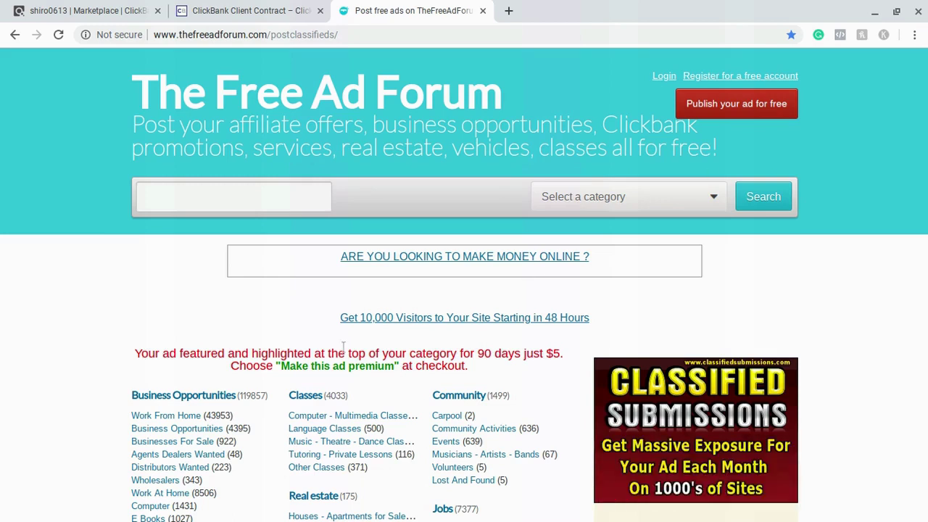
Scroll through the categories like Business Opportunities, Classes, Community, Real estate and Jobs.
scroll(291, 407, "down", 1)
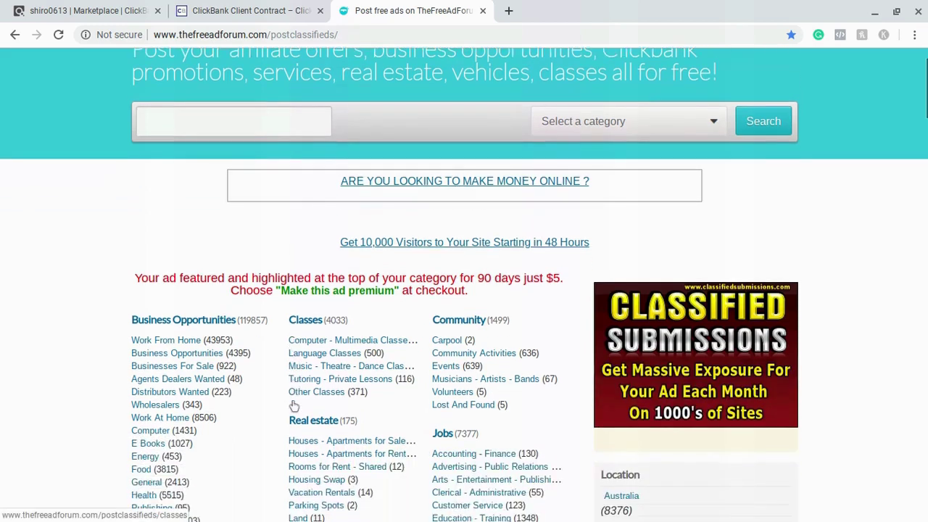
scroll(294, 406, "down", 1)
scroll(293, 406, "down", 1)
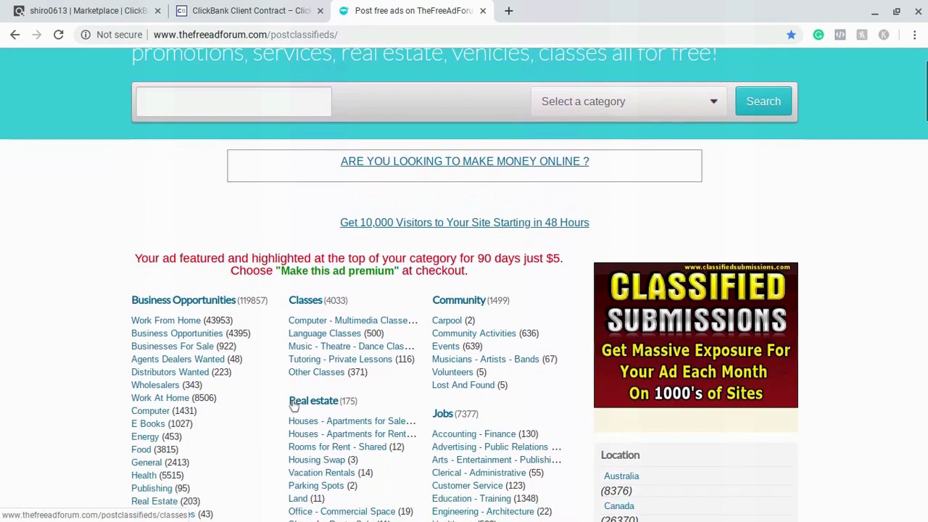
scroll(293, 406, "down", 1)
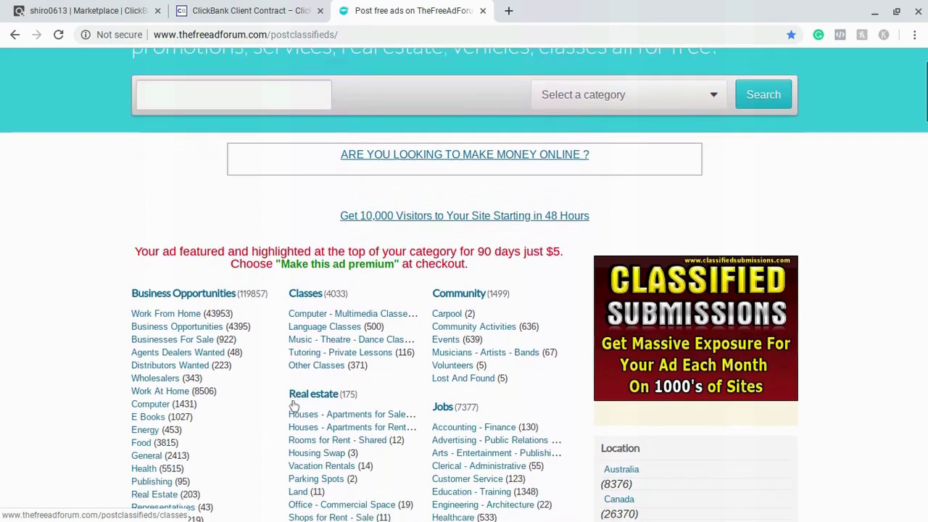
scroll(294, 406, "down", 1)
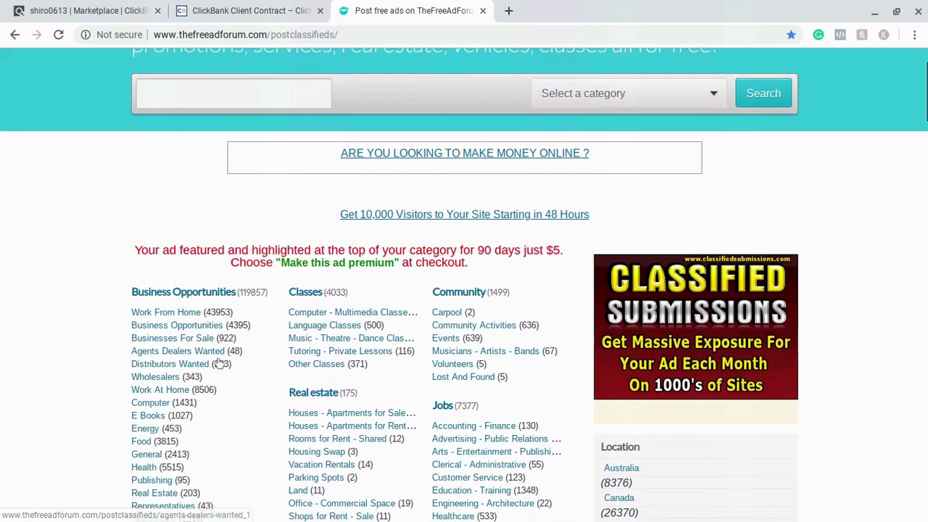
scroll(203, 439, "down", 1)
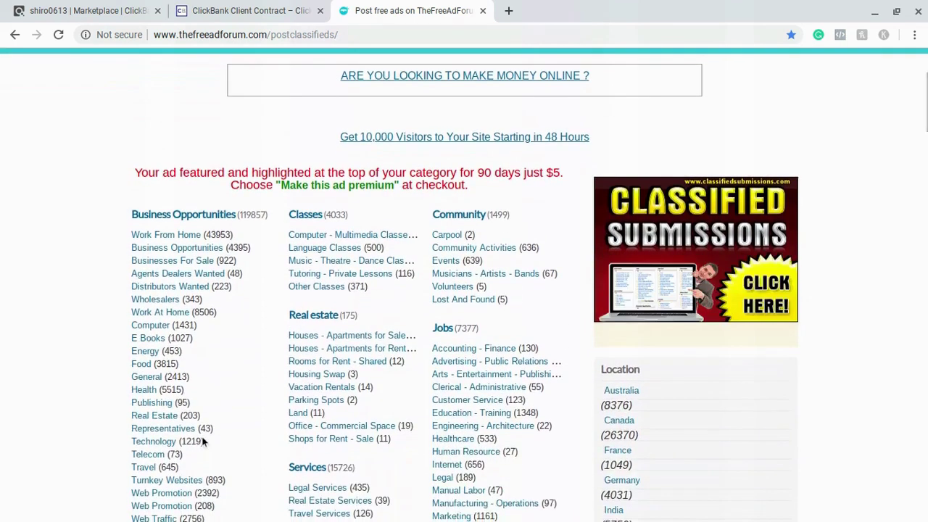
scroll(203, 440, "up", 1)
scroll(203, 440, "up", 2)
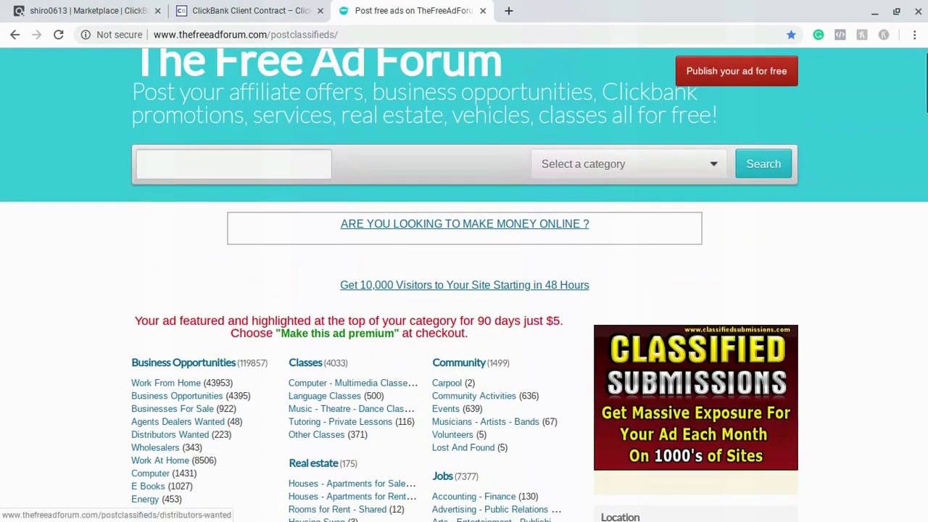
scroll(725, 186, "up", 1)
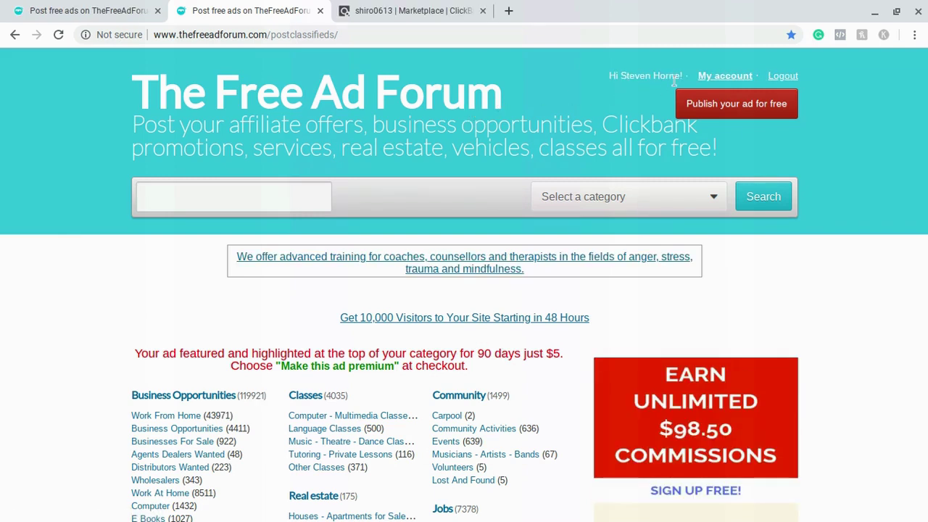
scroll(125, 254, "down", 3)
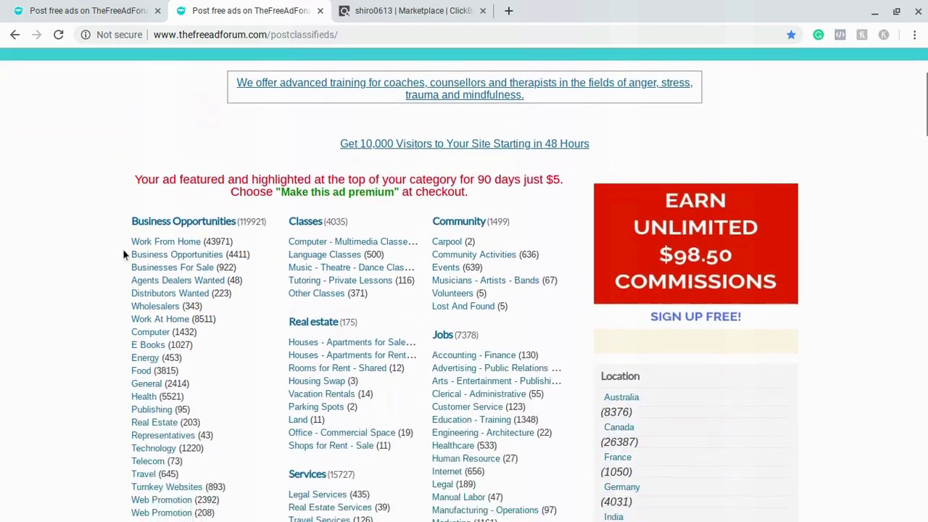
scroll(123, 249, "down", 5)
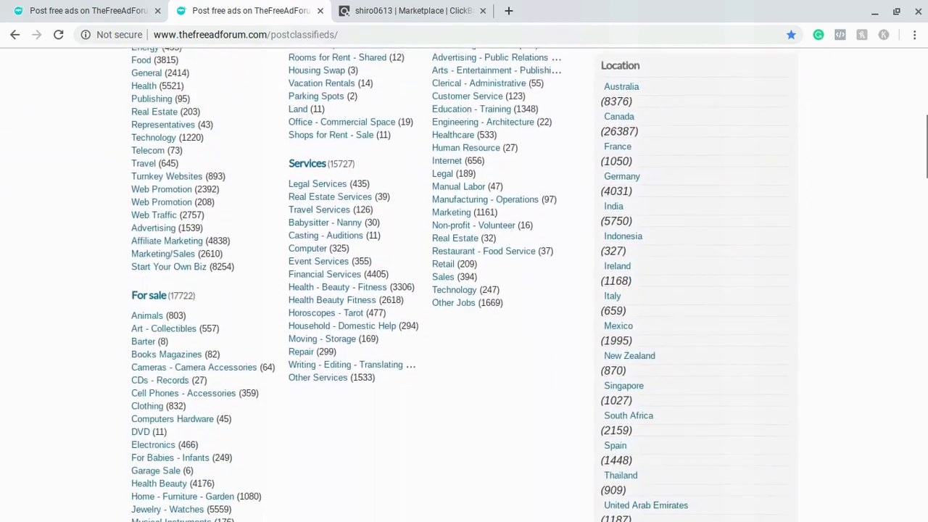
scroll(464, 290, "down", 1)
scroll(464, 290, "up", 5)
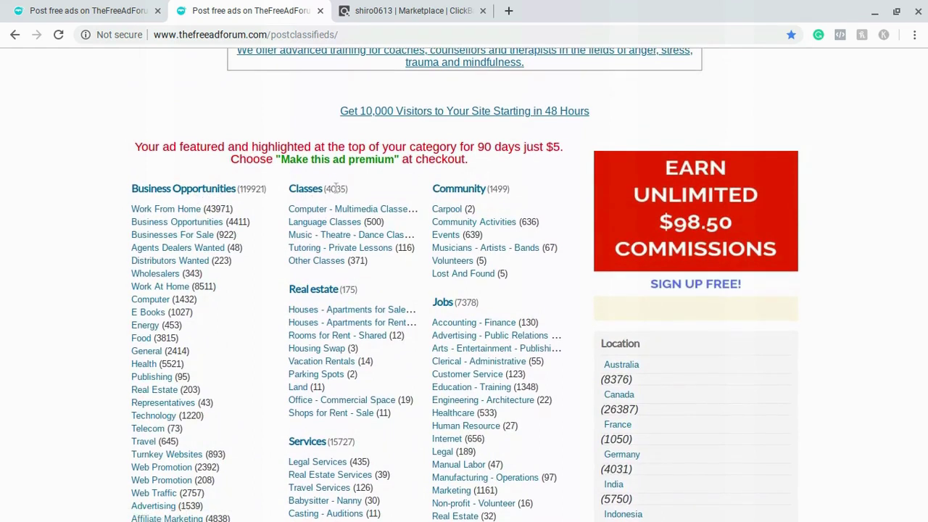
scroll(431, 287, "down", 1)
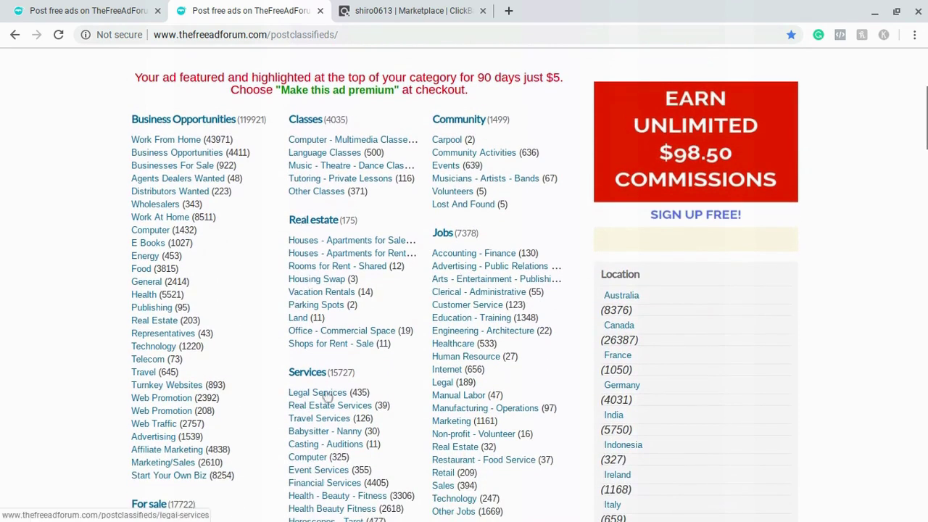
Browse the ClickBank category sidebar, then return to The Free Ad Forum listing form.
left_click(374, 5)
scroll(13, 374, "down", 3)
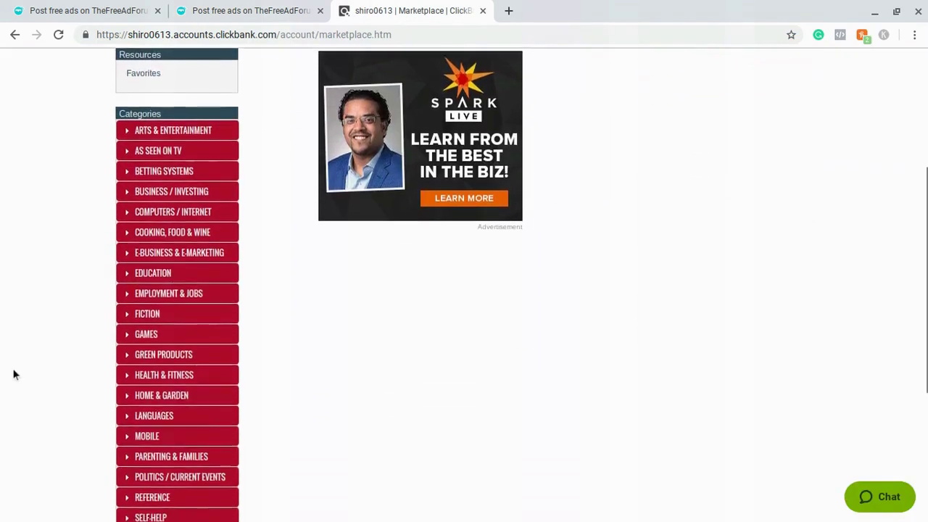
scroll(135, 162, "down", 2)
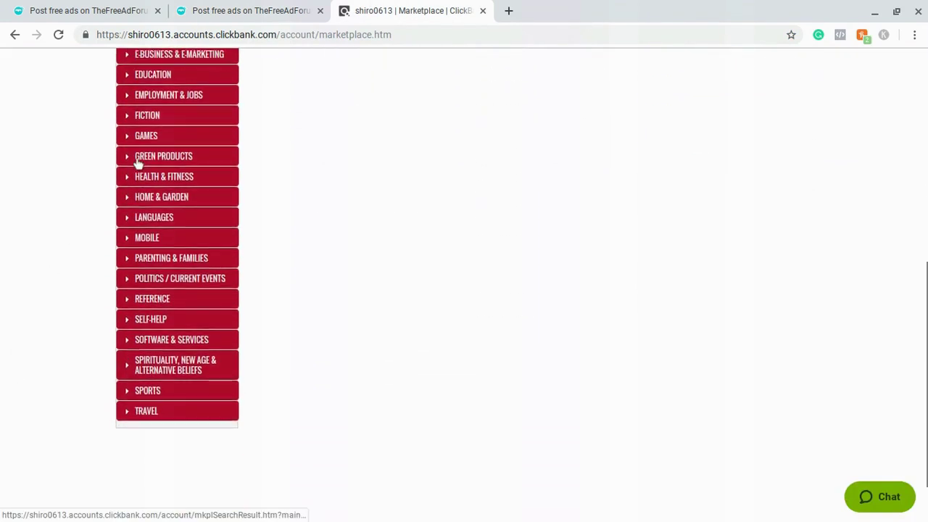
scroll(137, 162, "up", 1)
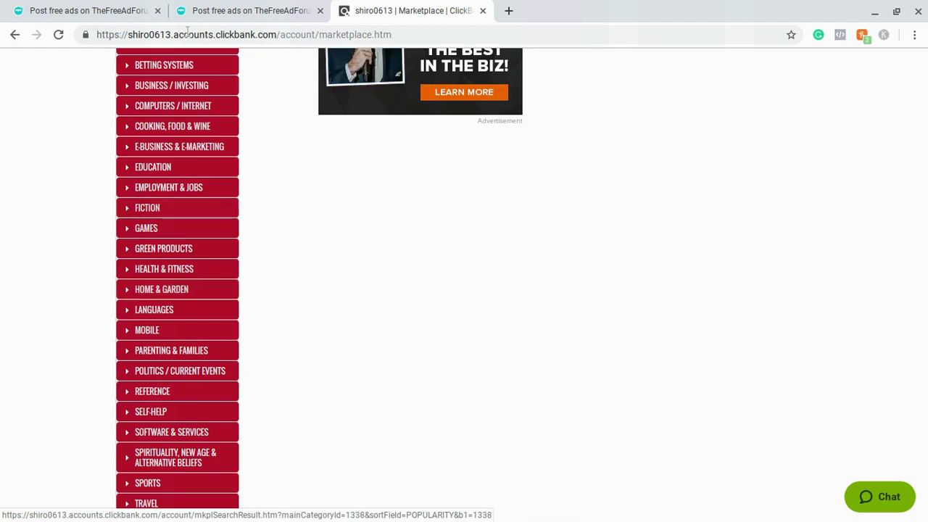
left_click(206, 7)
scroll(342, 269, "up", 4)
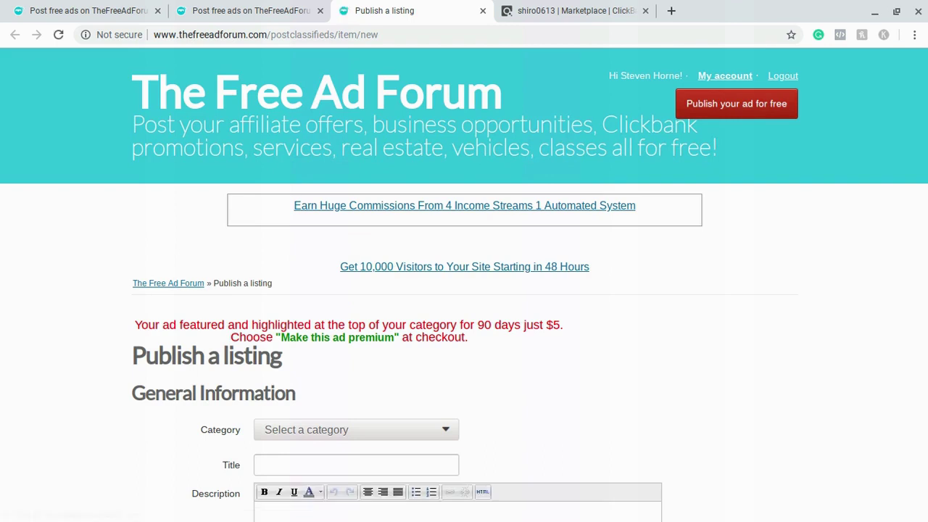
Set the listing category to Business Opportunities.
scroll(477, 398, "down", 2)
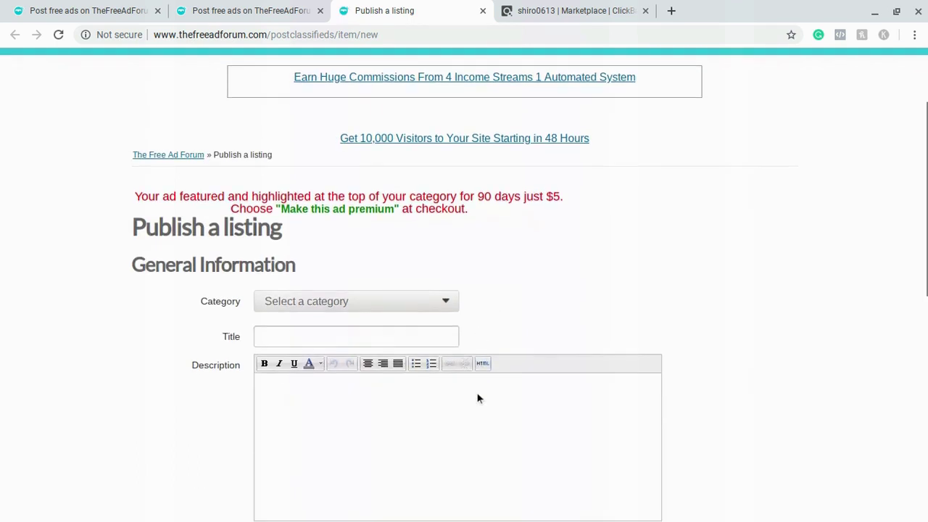
left_click(335, 302)
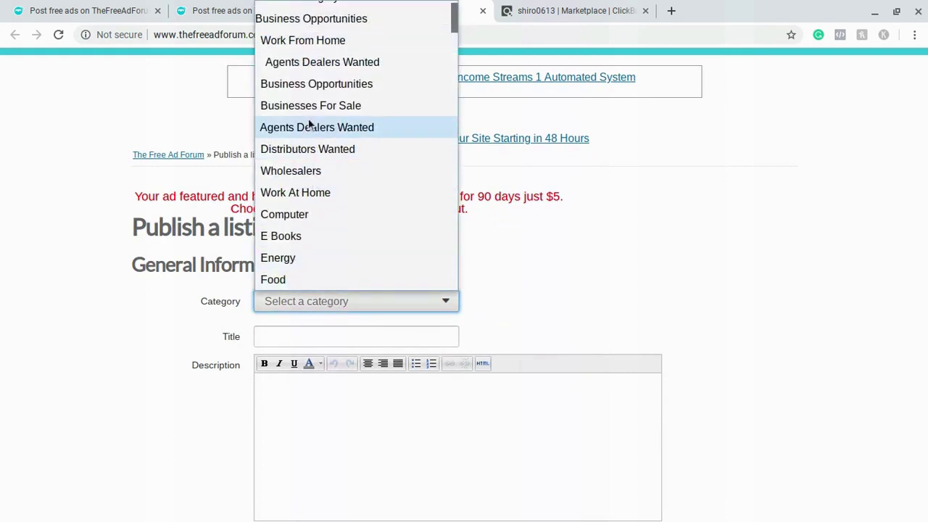
left_click(307, 87)
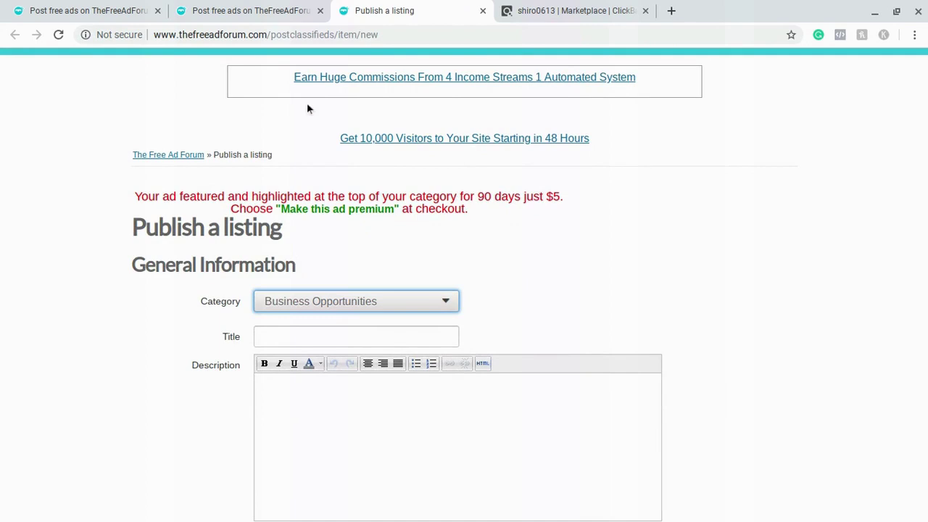
Title the listing '100% Proven Money Making Maching'.
scroll(563, 255, "down", 1)
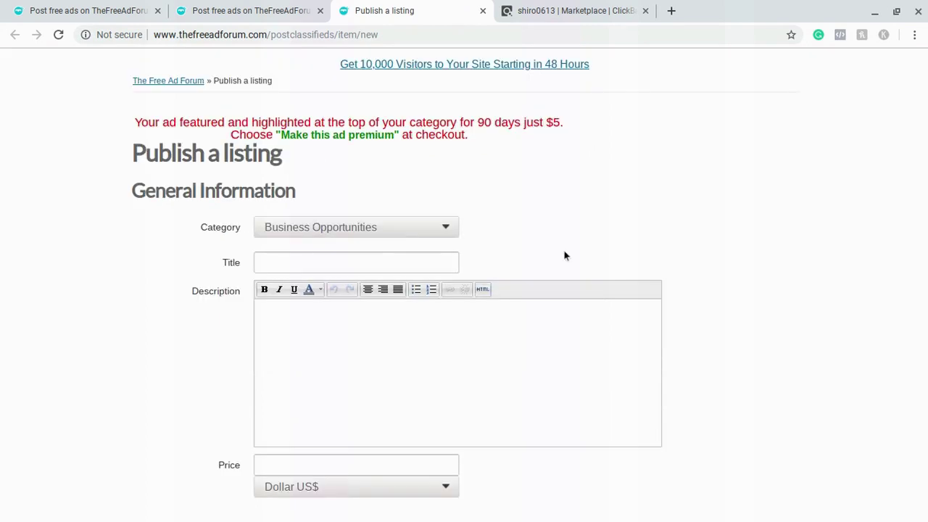
left_click(364, 268)
type("PRo")
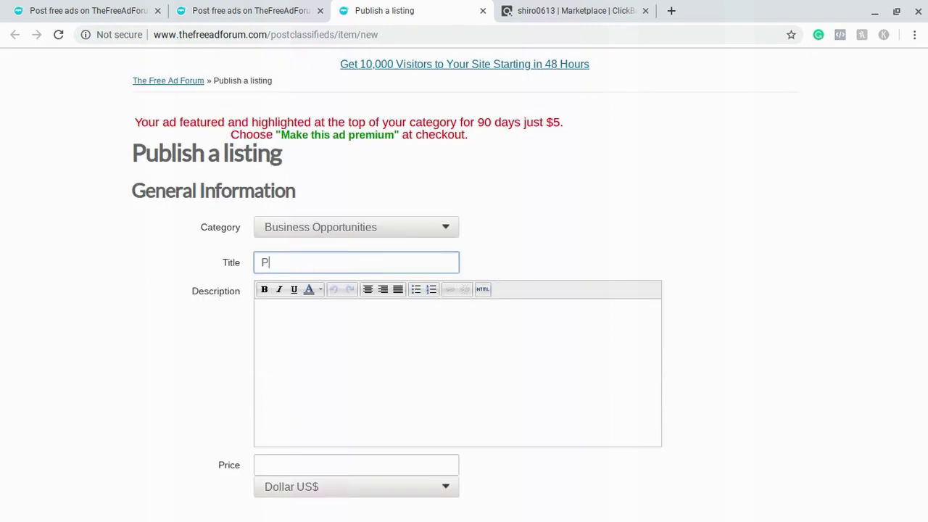
key("BackSpace")
key("BackSpace")
type("roven")
key("BackSpace")
key("BackSpace")
key("BackSpace")
key("BackSpace")
key("BackSpace")
key("BackSpace")
type("100% Prol")
key("BackSpace")
key("BackSpace")
type("ove")
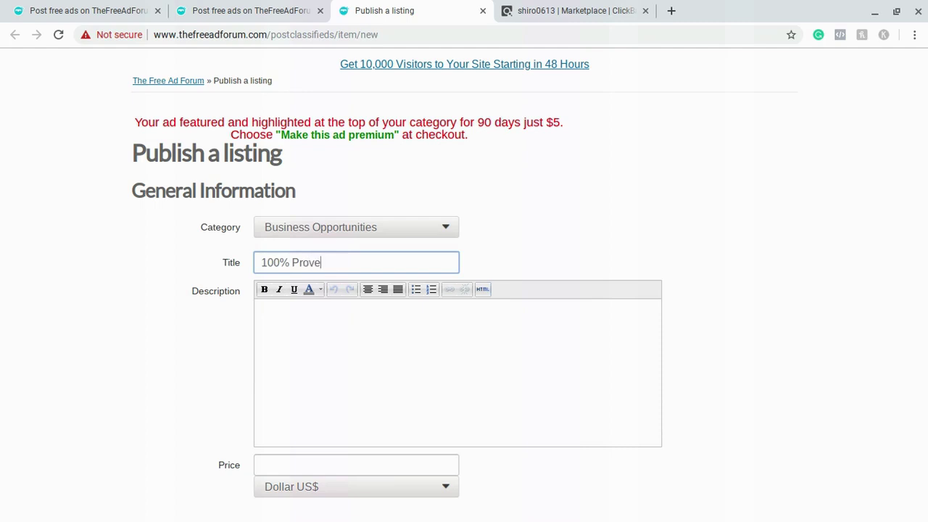
type("n Money Making Maching")
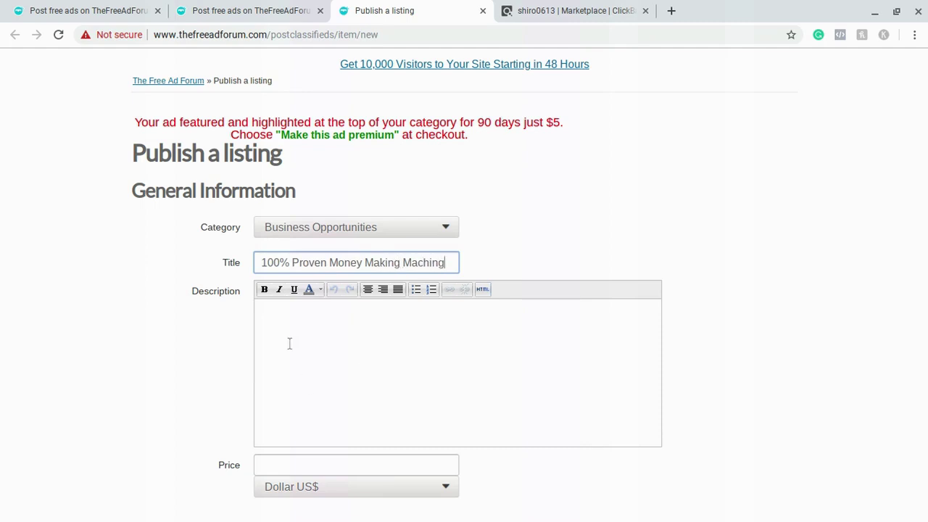
left_click(284, 321)
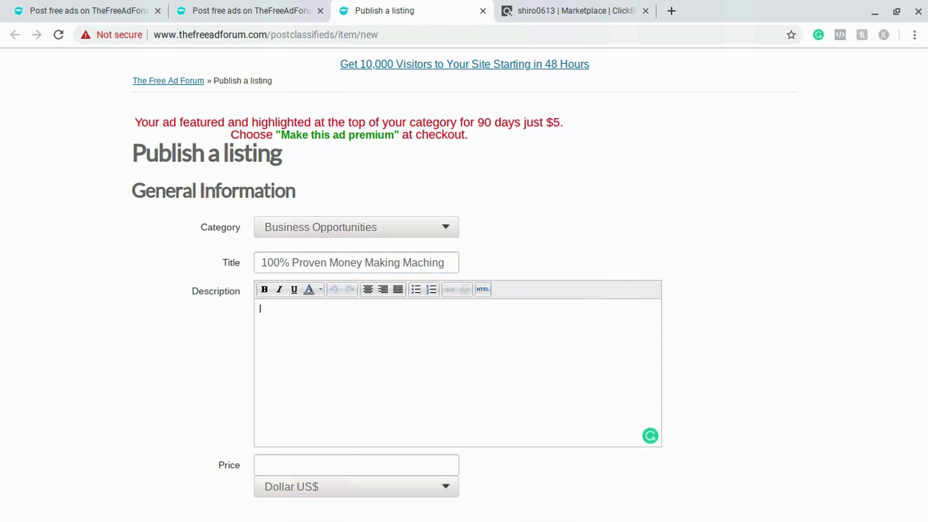
Write the description: the pasted pitch, 'Click here to learn more:' and the ClickBank HopLink.
type("This is a proven system that will help you start and build a highly profitable business")
scroll(317, 301, "down", 1)
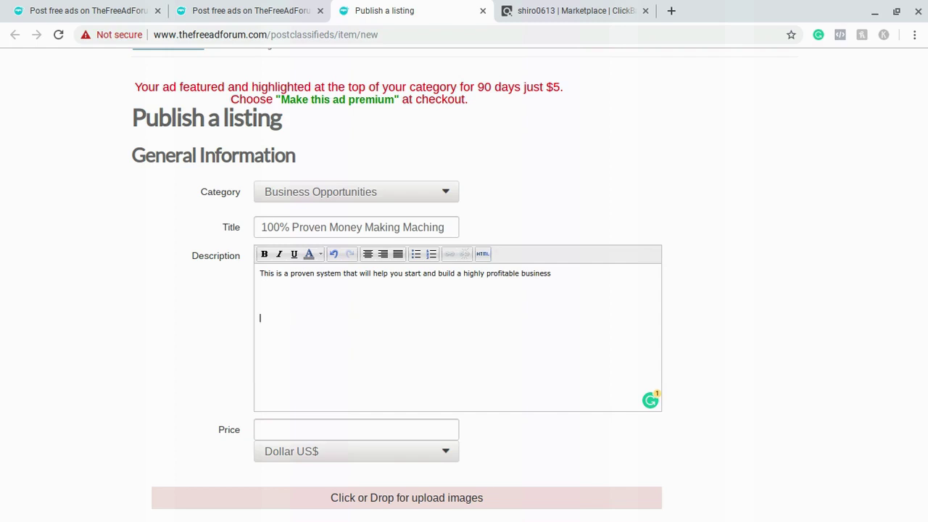
type("Click here to learn more:")
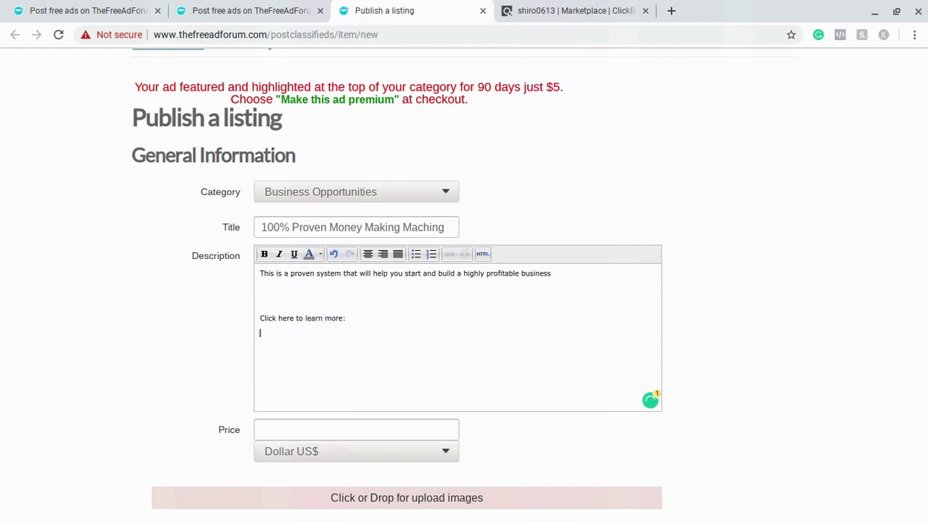
type("Get Instant Access Here")
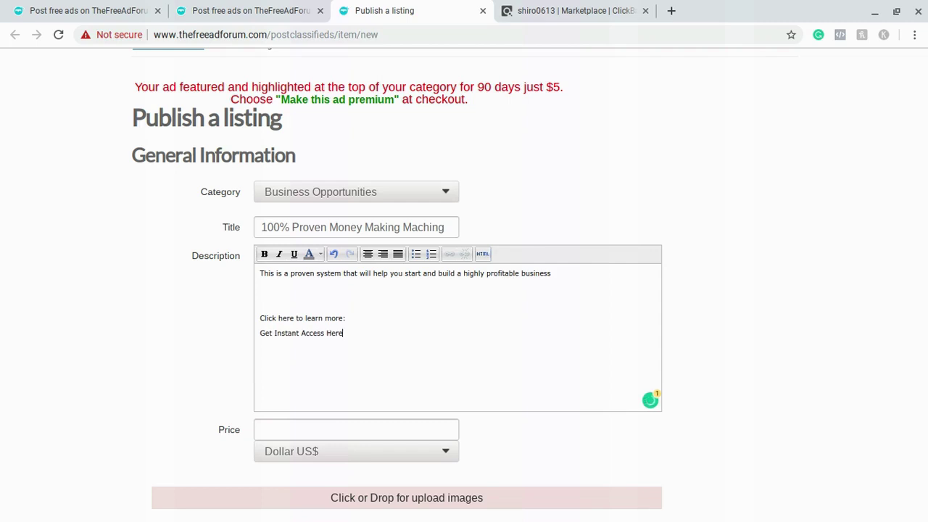
type(":")
type("https://5b64bpm3uj4v3t59pj-3r2ubhh.hop.clickbank.net/")
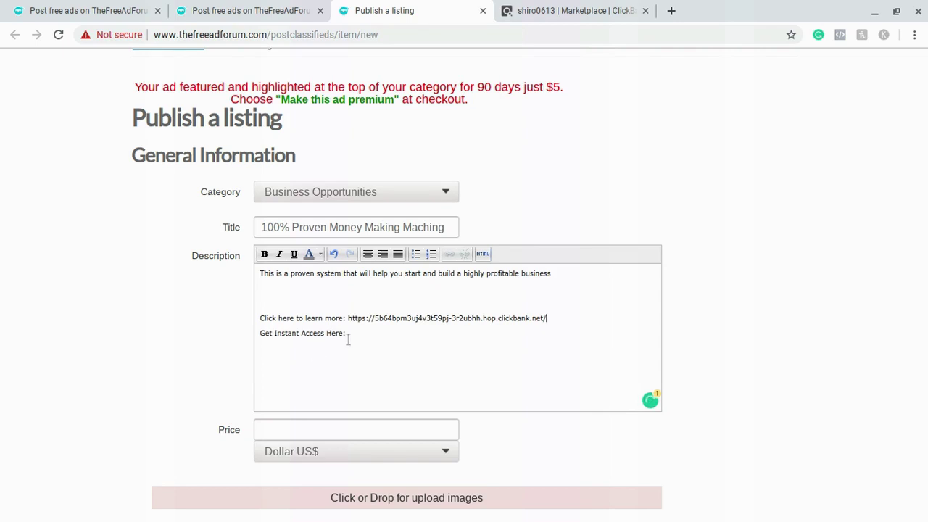
left_click_drag(348, 335, 261, 335)
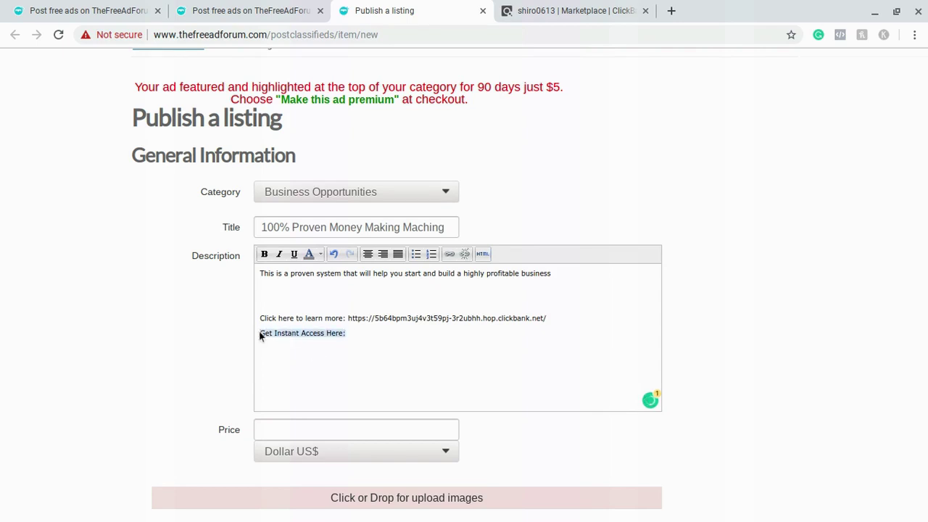
key("BackSpace")
Keep United States as the country and set the region to New York.
scroll(228, 243, "down", 3)
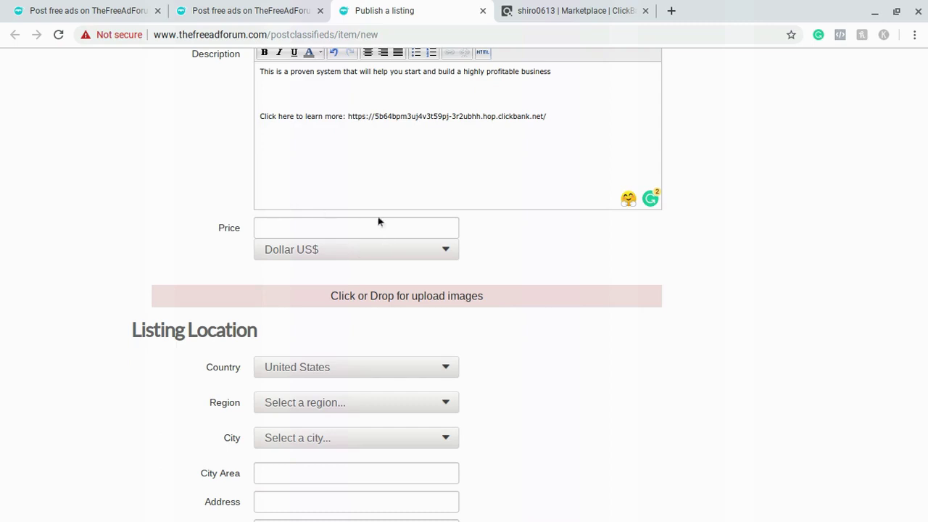
scroll(342, 217, "down", 2)
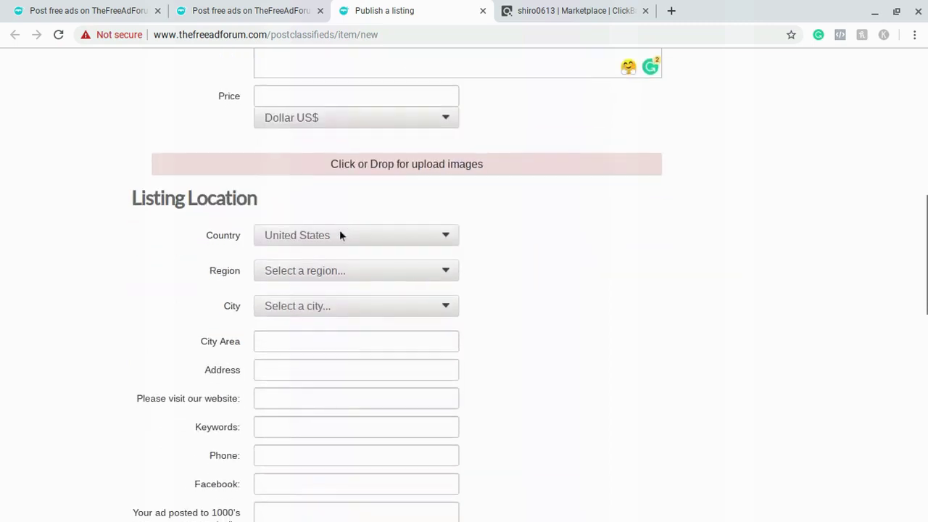
left_click(340, 234)
left_click(340, 240)
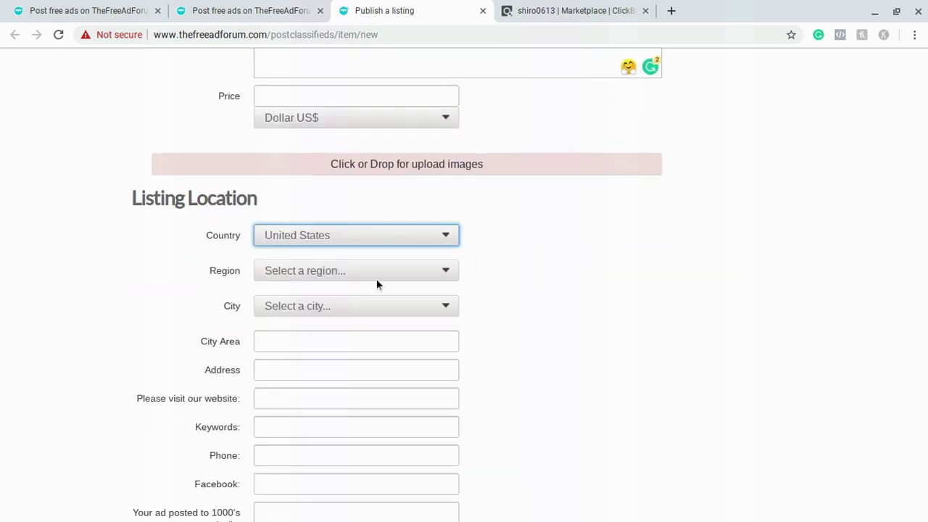
left_click(338, 271)
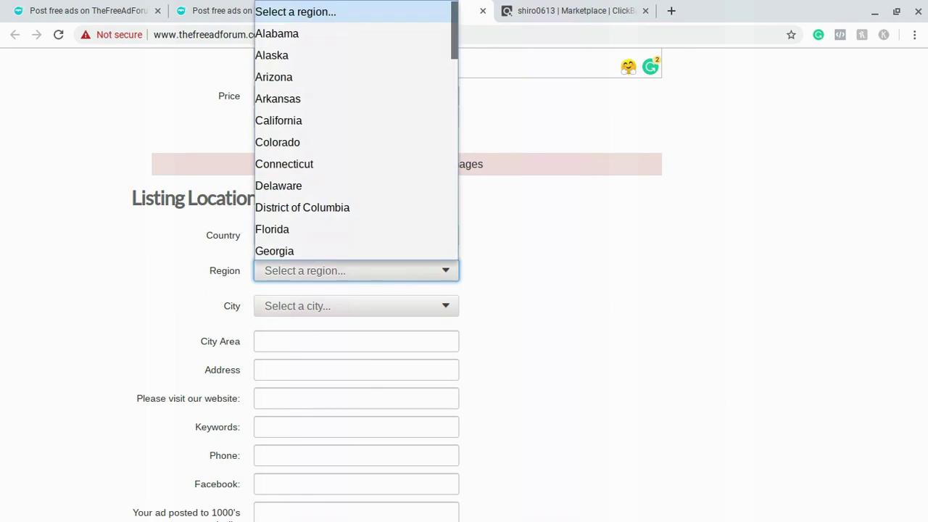
scroll(302, 254, "down", 1)
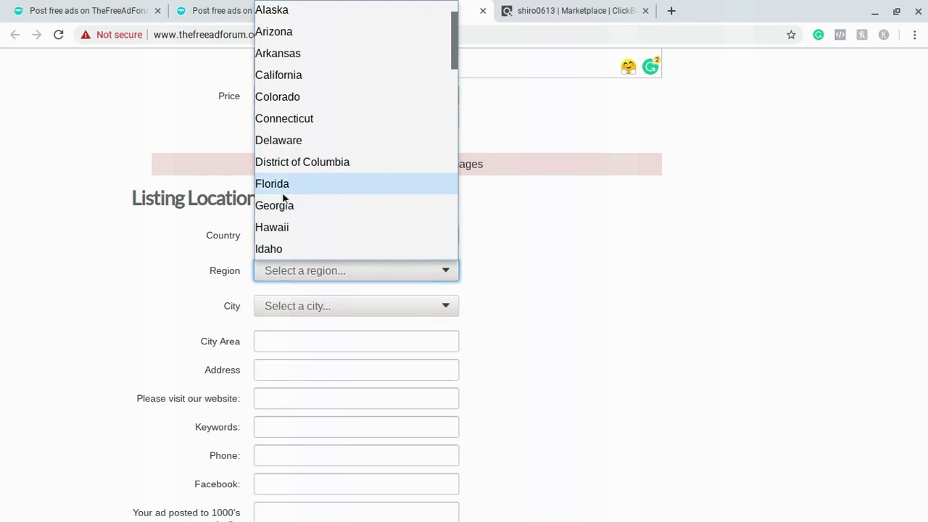
scroll(286, 90, "down", 3)
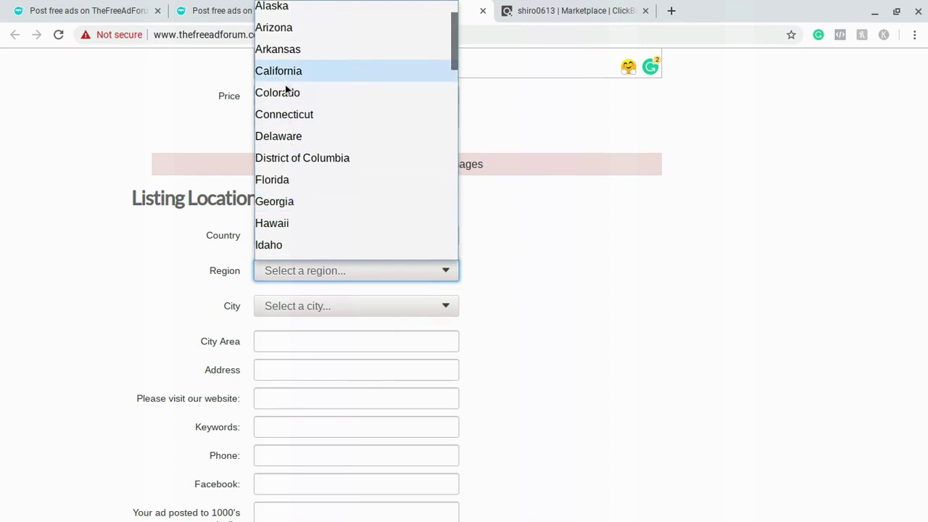
scroll(285, 87, "down", 1)
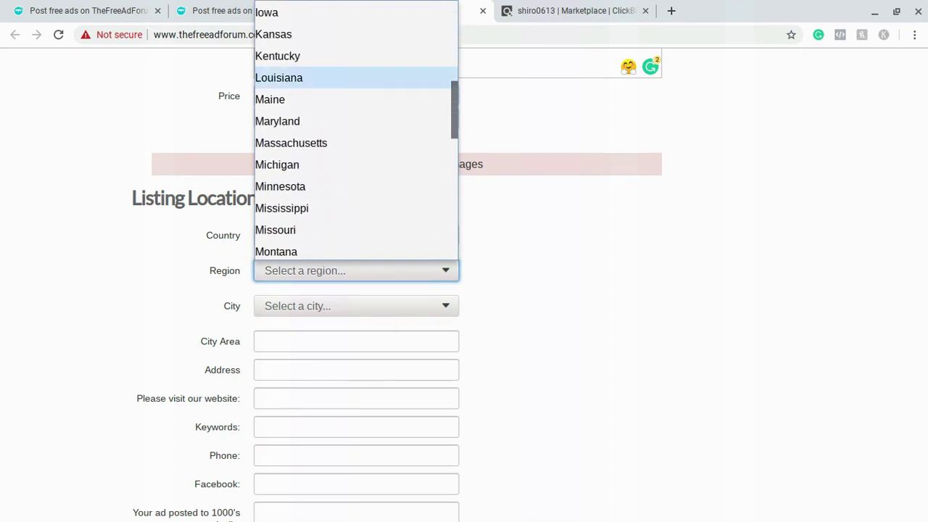
scroll(286, 80, "down", 2)
scroll(286, 92, "down", 2)
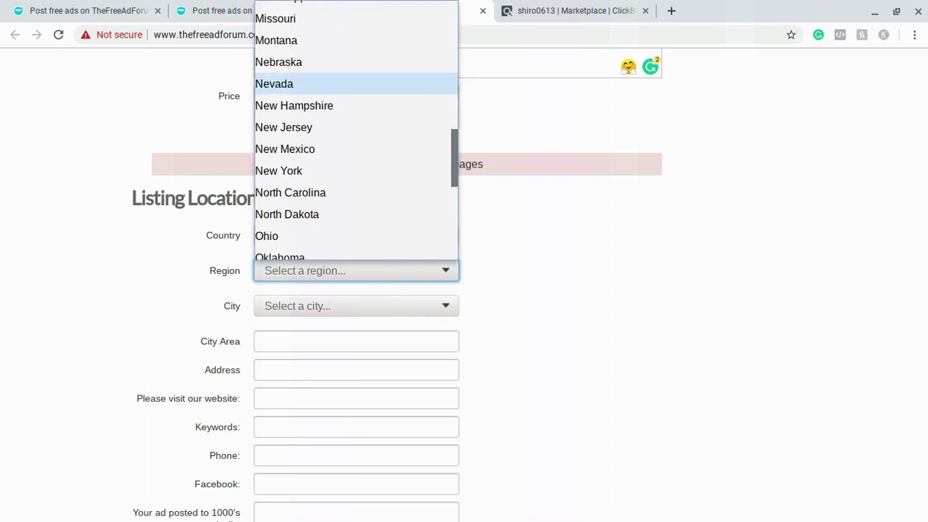
left_click(297, 150)
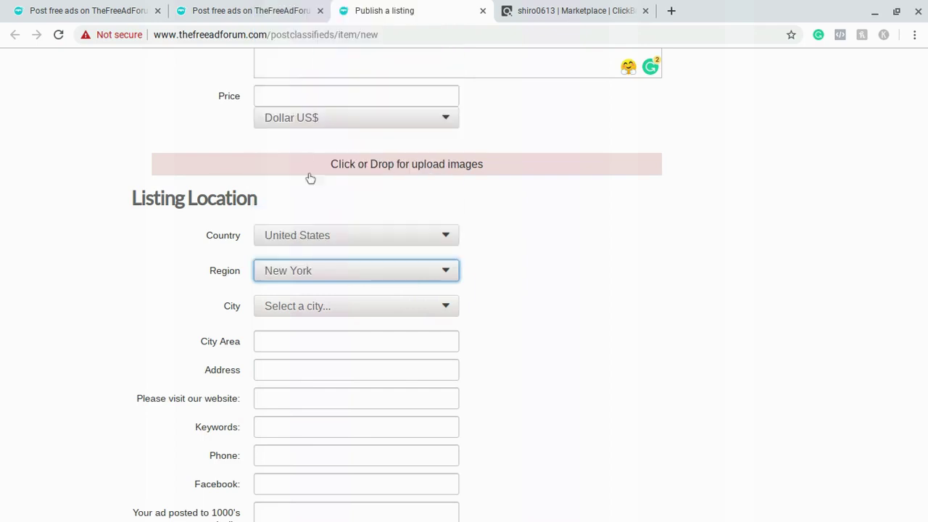
Set the listing city to Cassville.
left_click(343, 305)
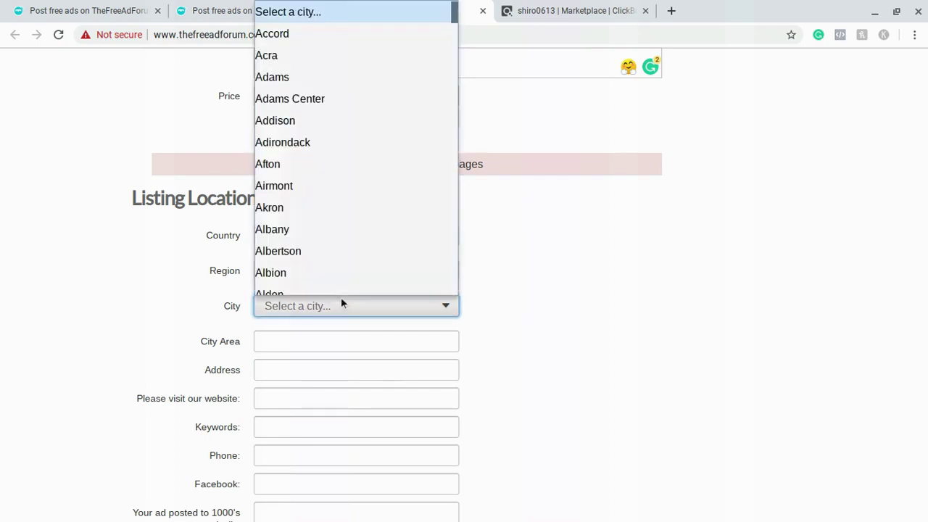
scroll(342, 90, "down", 12)
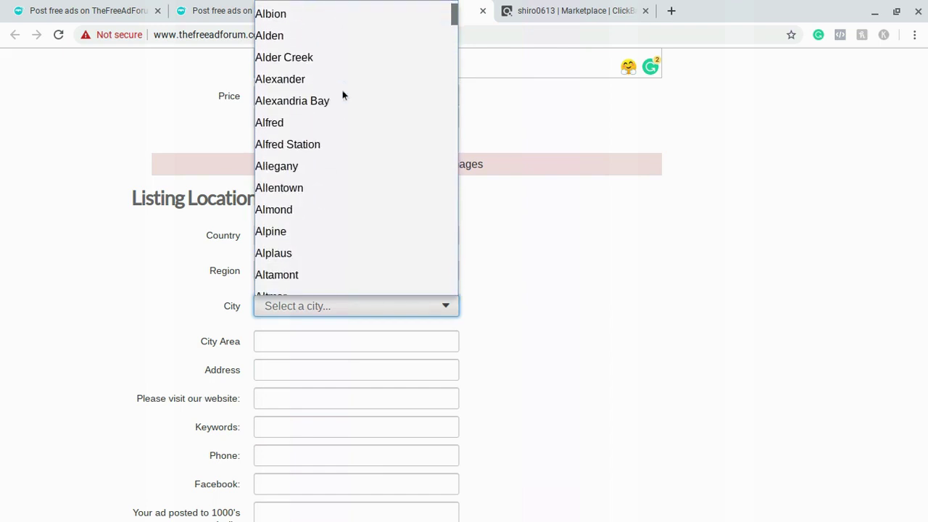
scroll(342, 90, "down", 20)
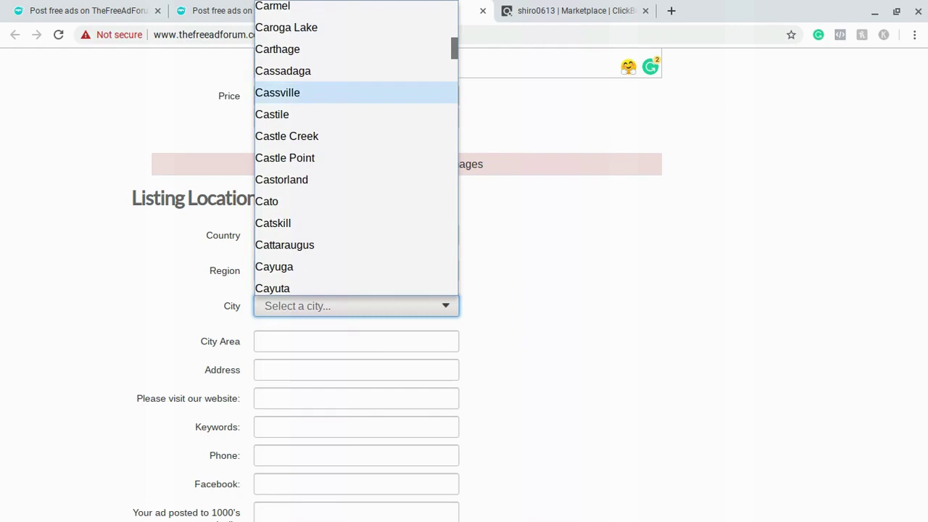
left_click(341, 90)
Paste the ClickBank HopLink into the 'Please visit our website' field.
scroll(301, 188, "down", 3)
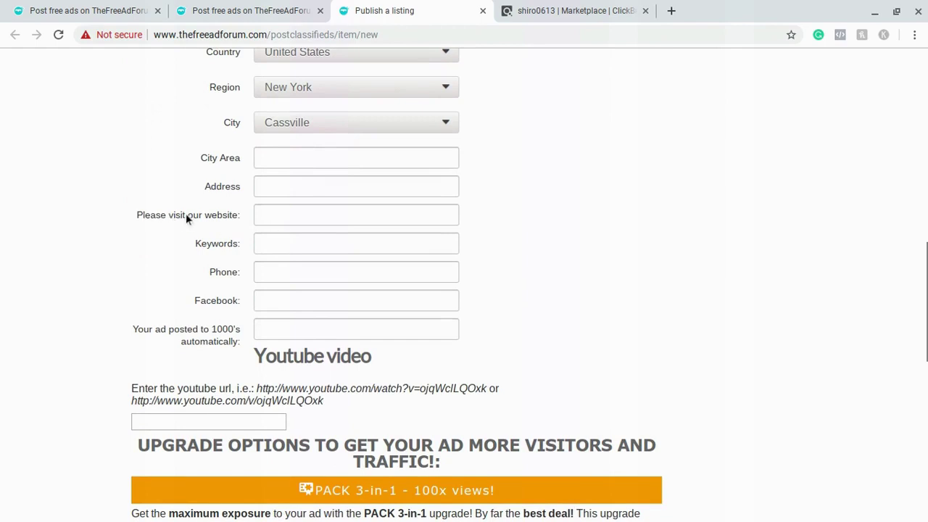
left_click(274, 214)
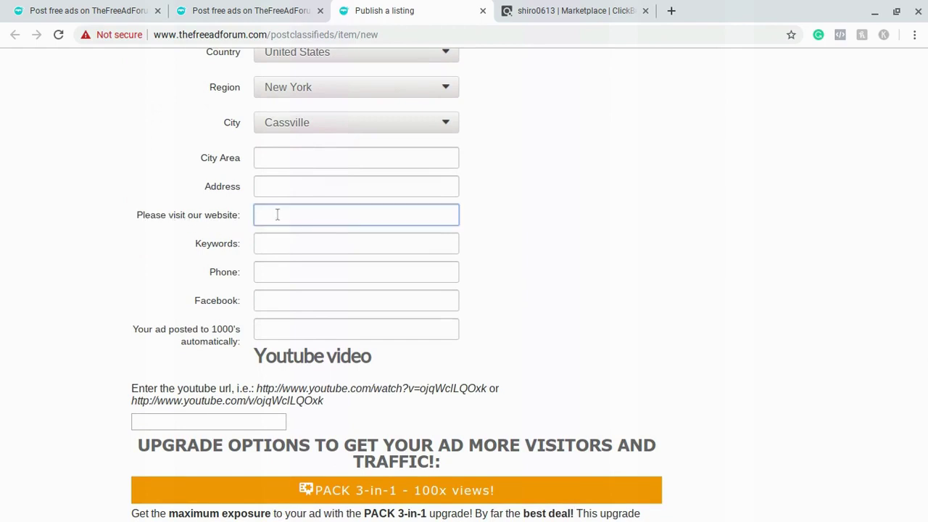
key("ctrl+v")
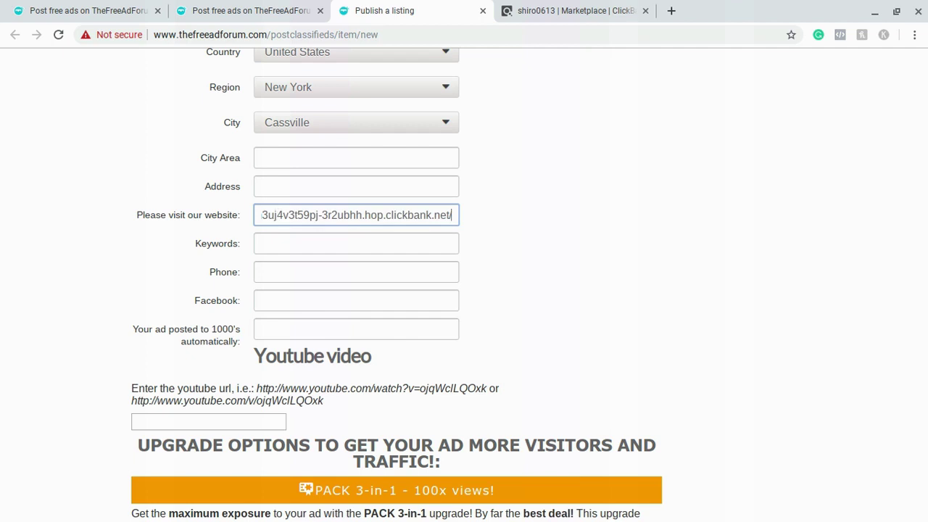
scroll(397, 290, "down", 1)
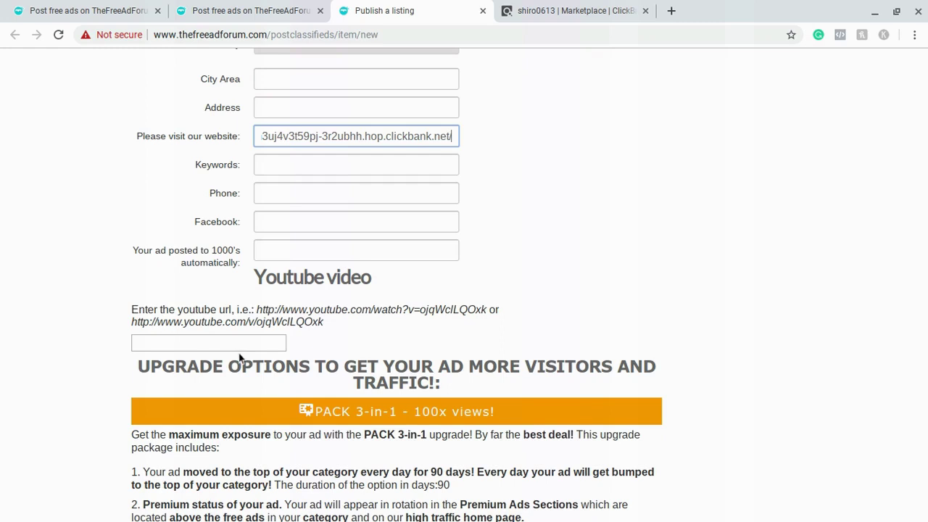
Choose 'No, thanks' to post the ad free, then return to the forum home tab.
scroll(240, 357, "down", 5)
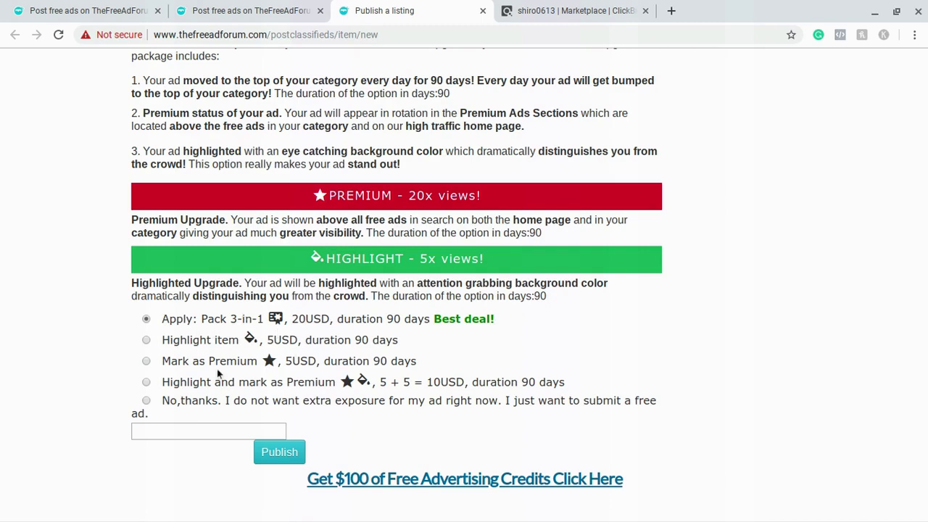
left_click(146, 403)
left_click(246, 10)
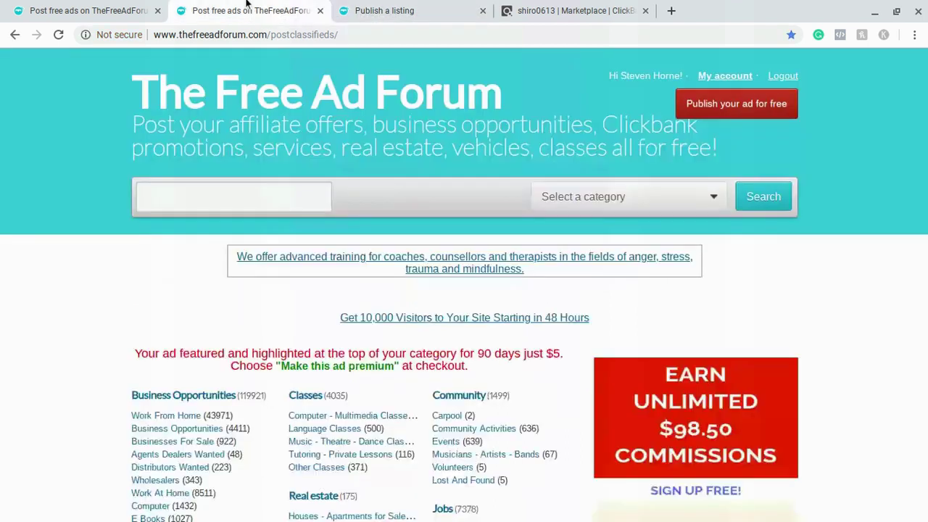
Close the listing form and go to the Work From Home category under Business Opportunities.
left_click(483, 11)
scroll(43, 258, "down", 3)
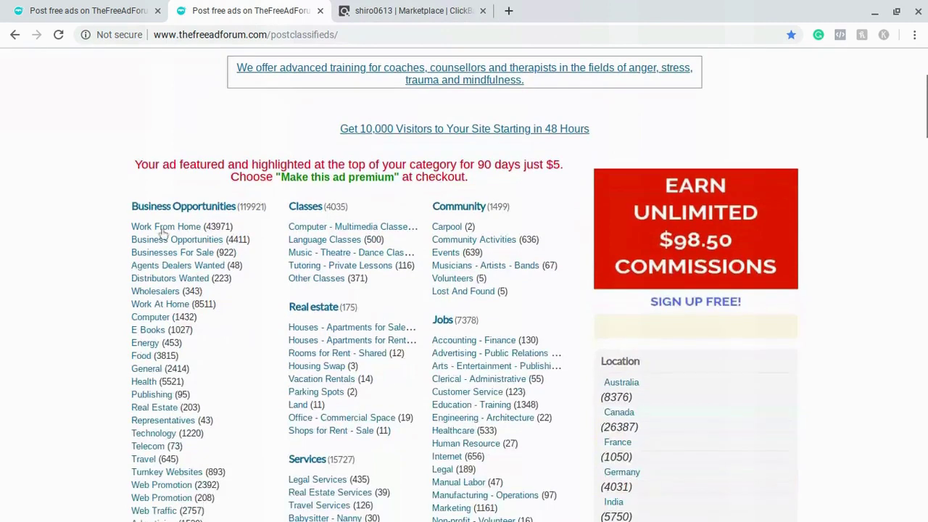
left_click(170, 226)
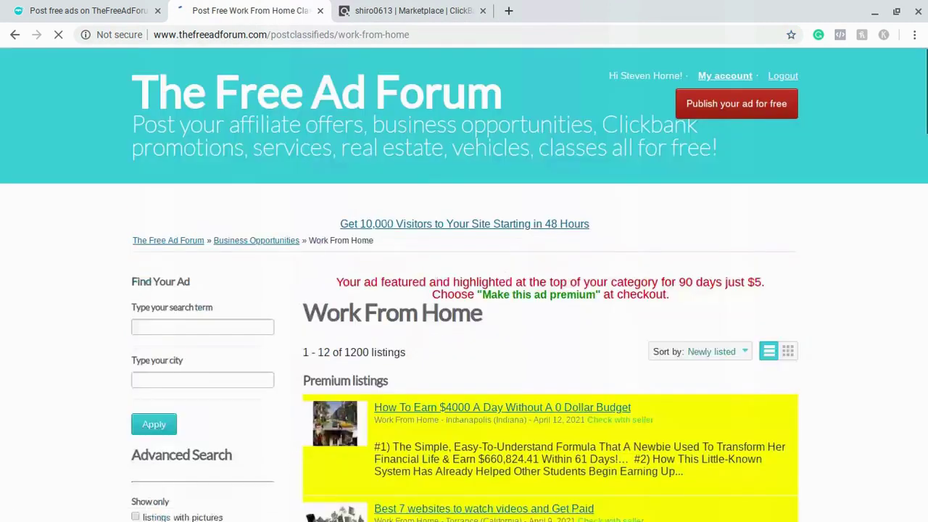
Scroll through the Work From Home listings, such as Make Money Online.
scroll(441, 222, "down", 5)
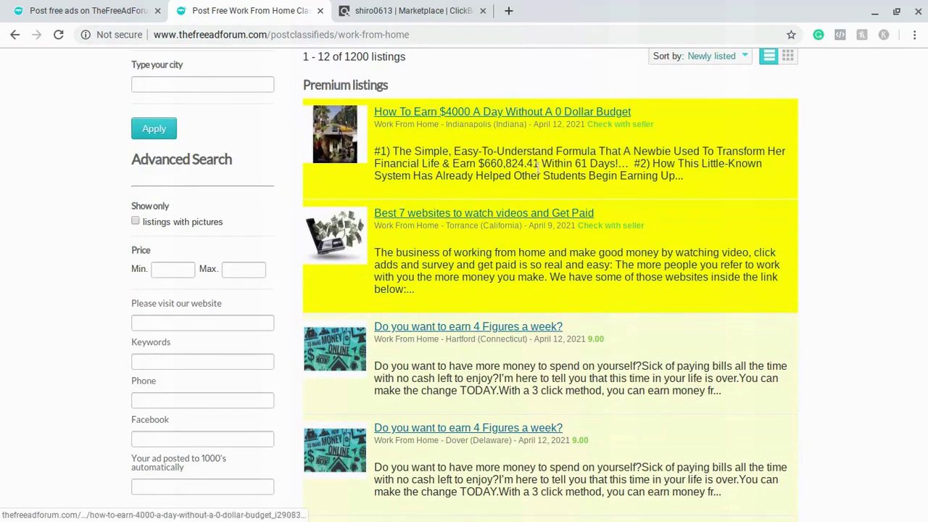
scroll(504, 188, "down", 3)
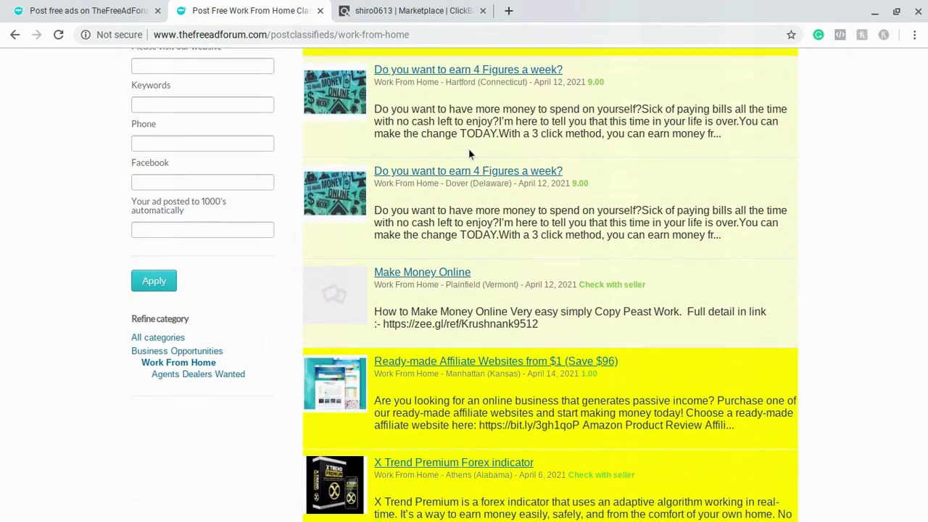
scroll(470, 152, "down", 1)
scroll(470, 154, "down", 1)
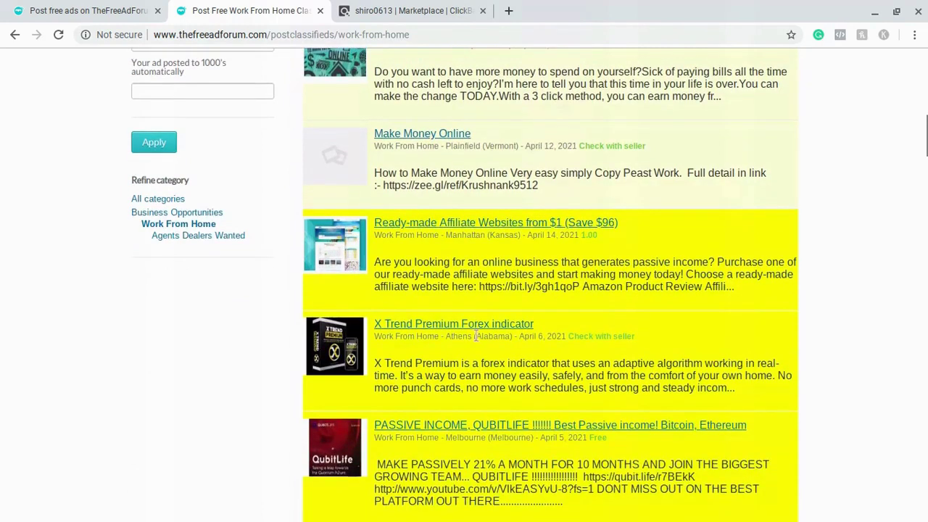
scroll(468, 350, "up", 3)
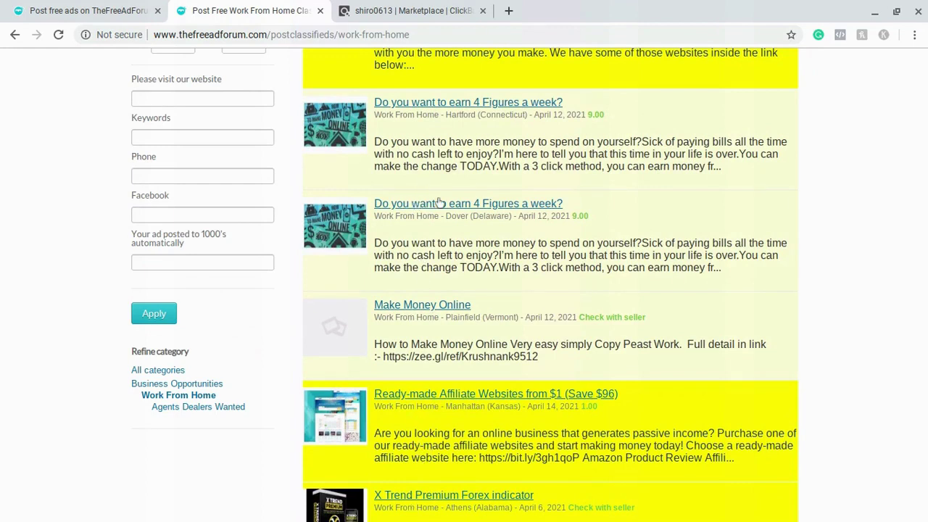
scroll(439, 211, "down", 2)
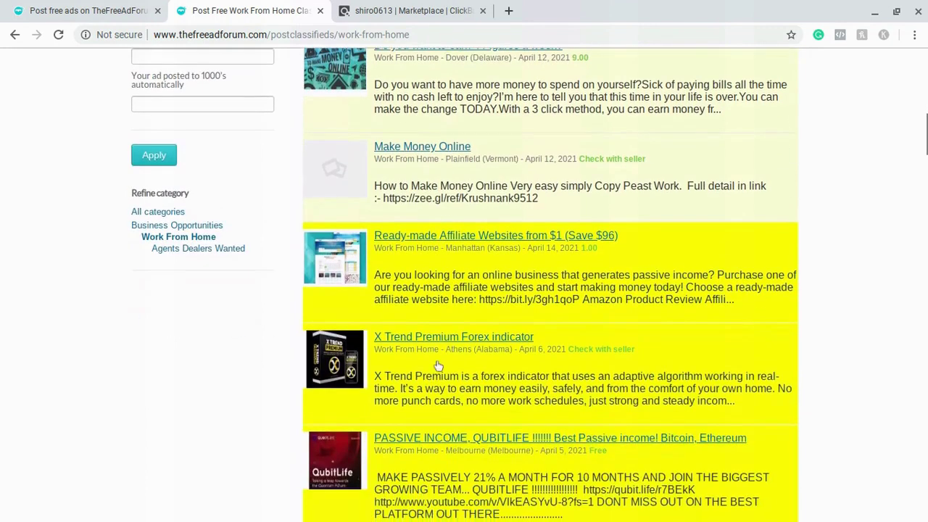
scroll(421, 290, "up", 2)
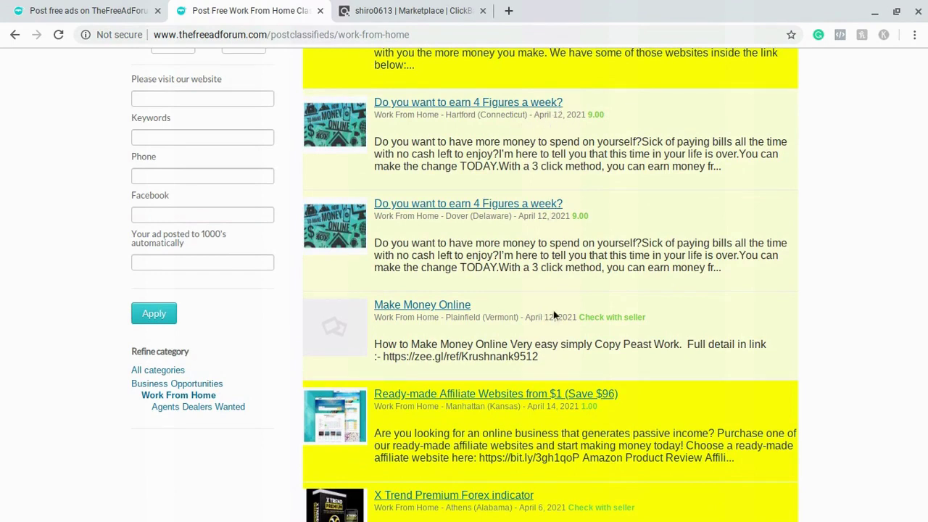
left_click(509, 10)
type("date and time")
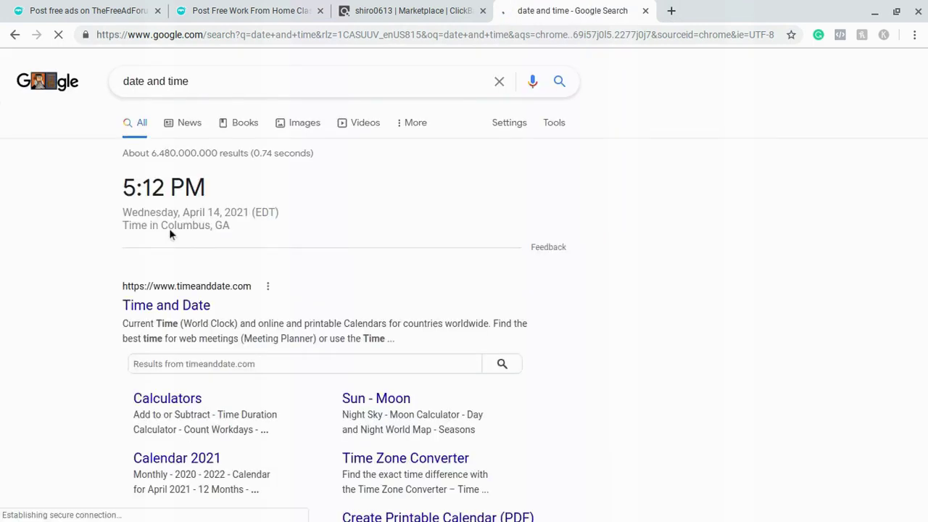
left_click(643, 10)
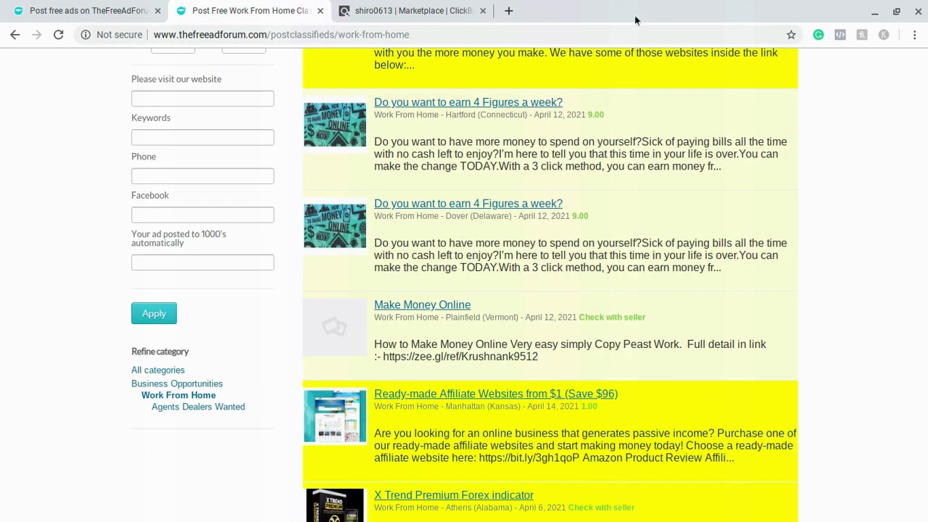
scroll(396, 236, "down", 2)
scroll(396, 236, "down", 15)
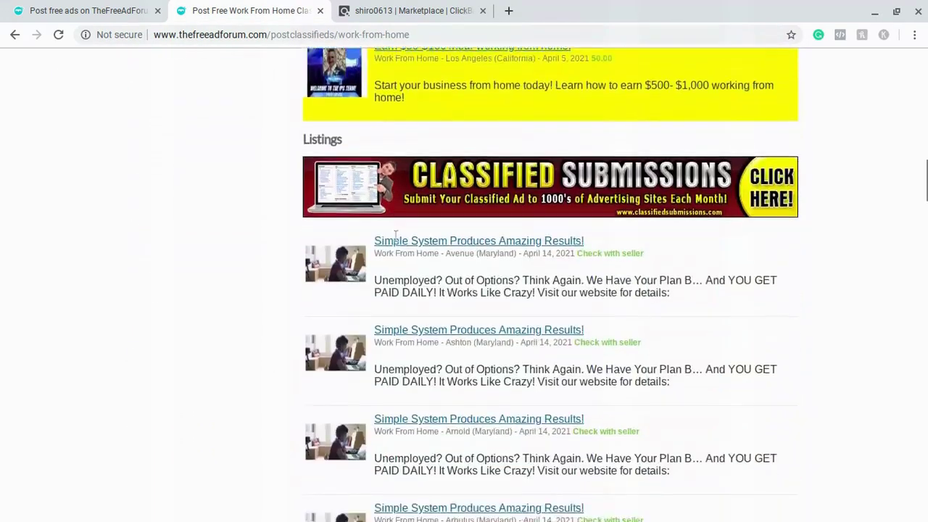
scroll(396, 235, "down", 3)
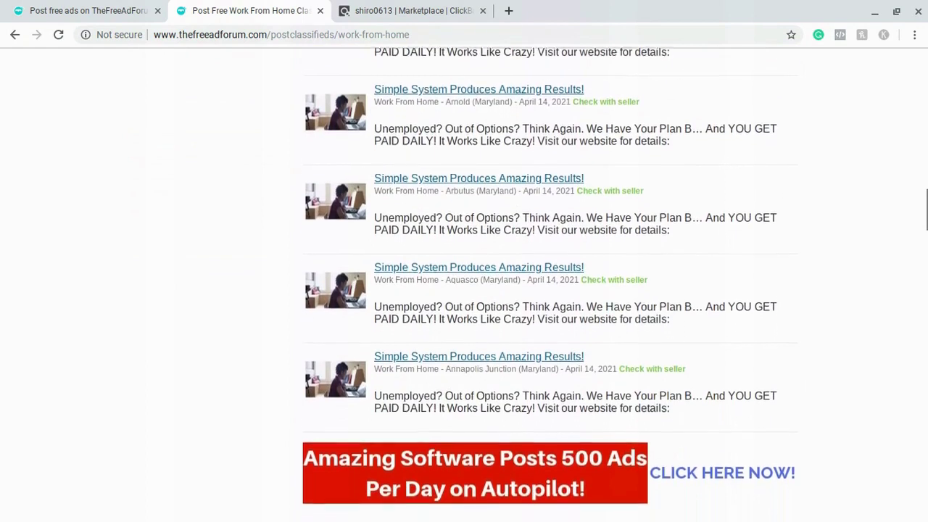
scroll(396, 235, "down", 5)
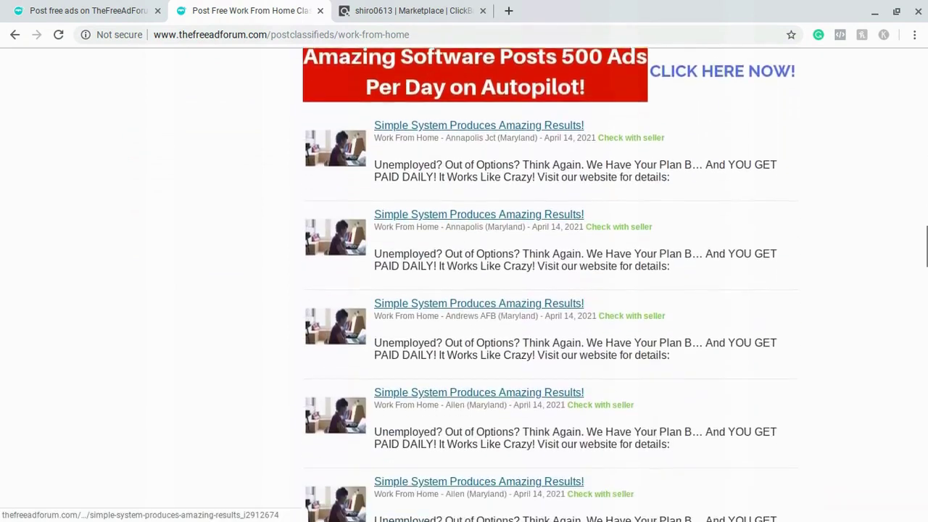
scroll(551, 290, "down", 4)
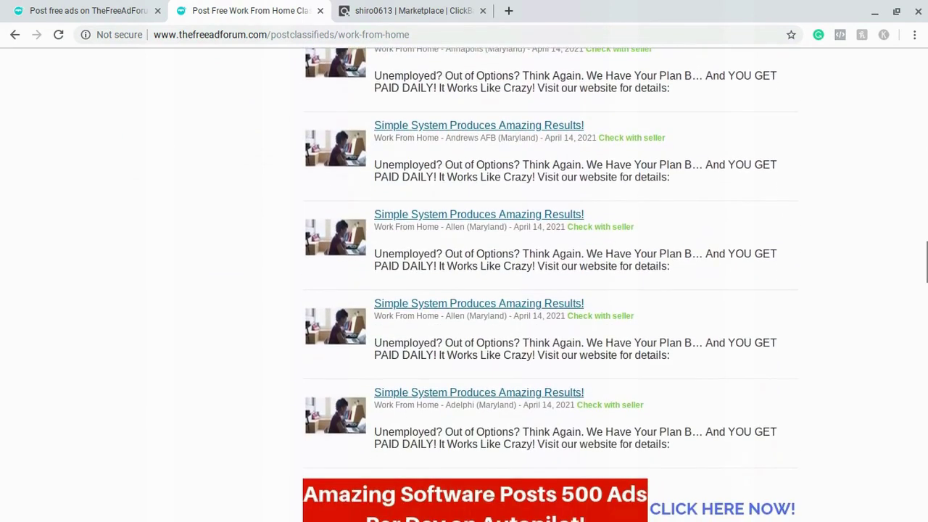
scroll(551, 290, "up", 5)
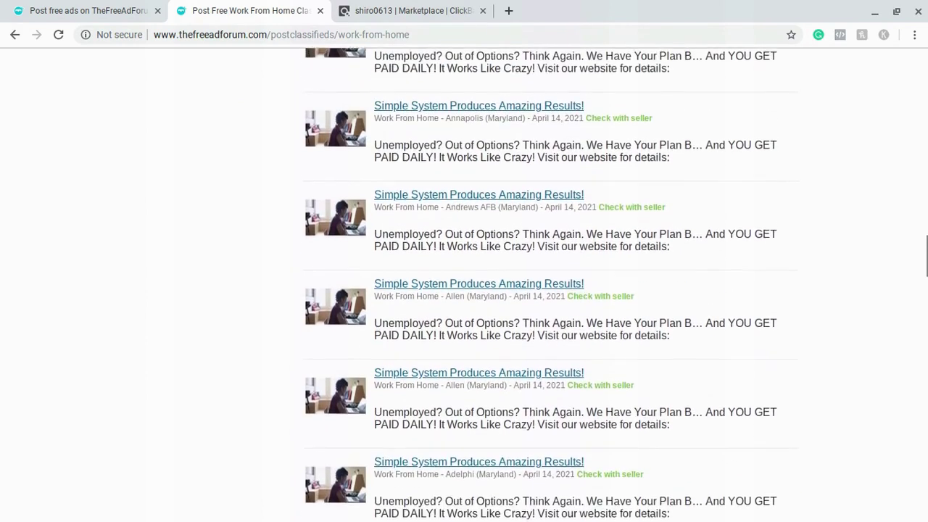
scroll(551, 290, "up", 7)
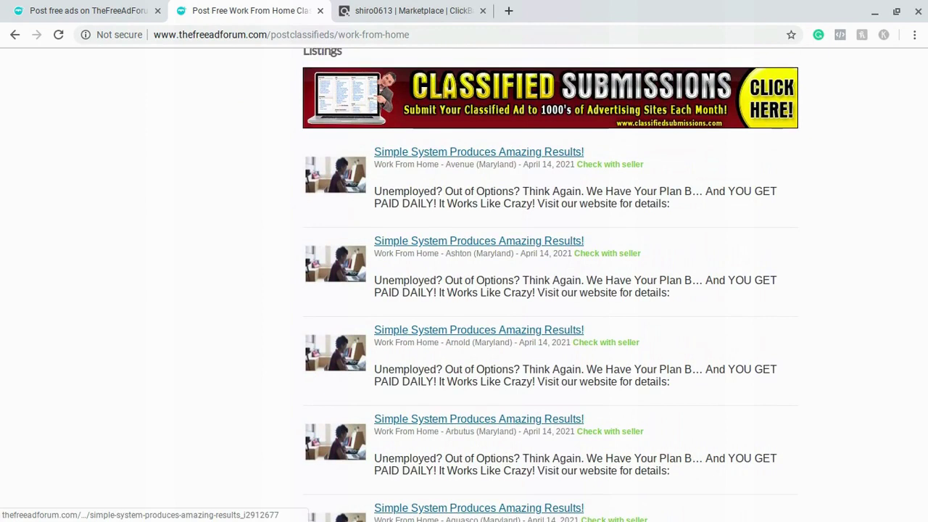
scroll(551, 290, "down", 1)
scroll(551, 290, "down", 4)
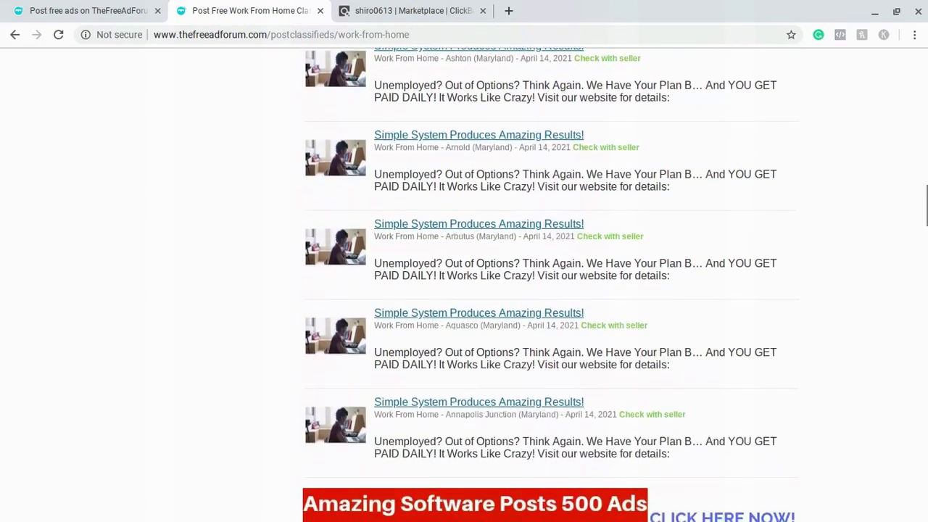